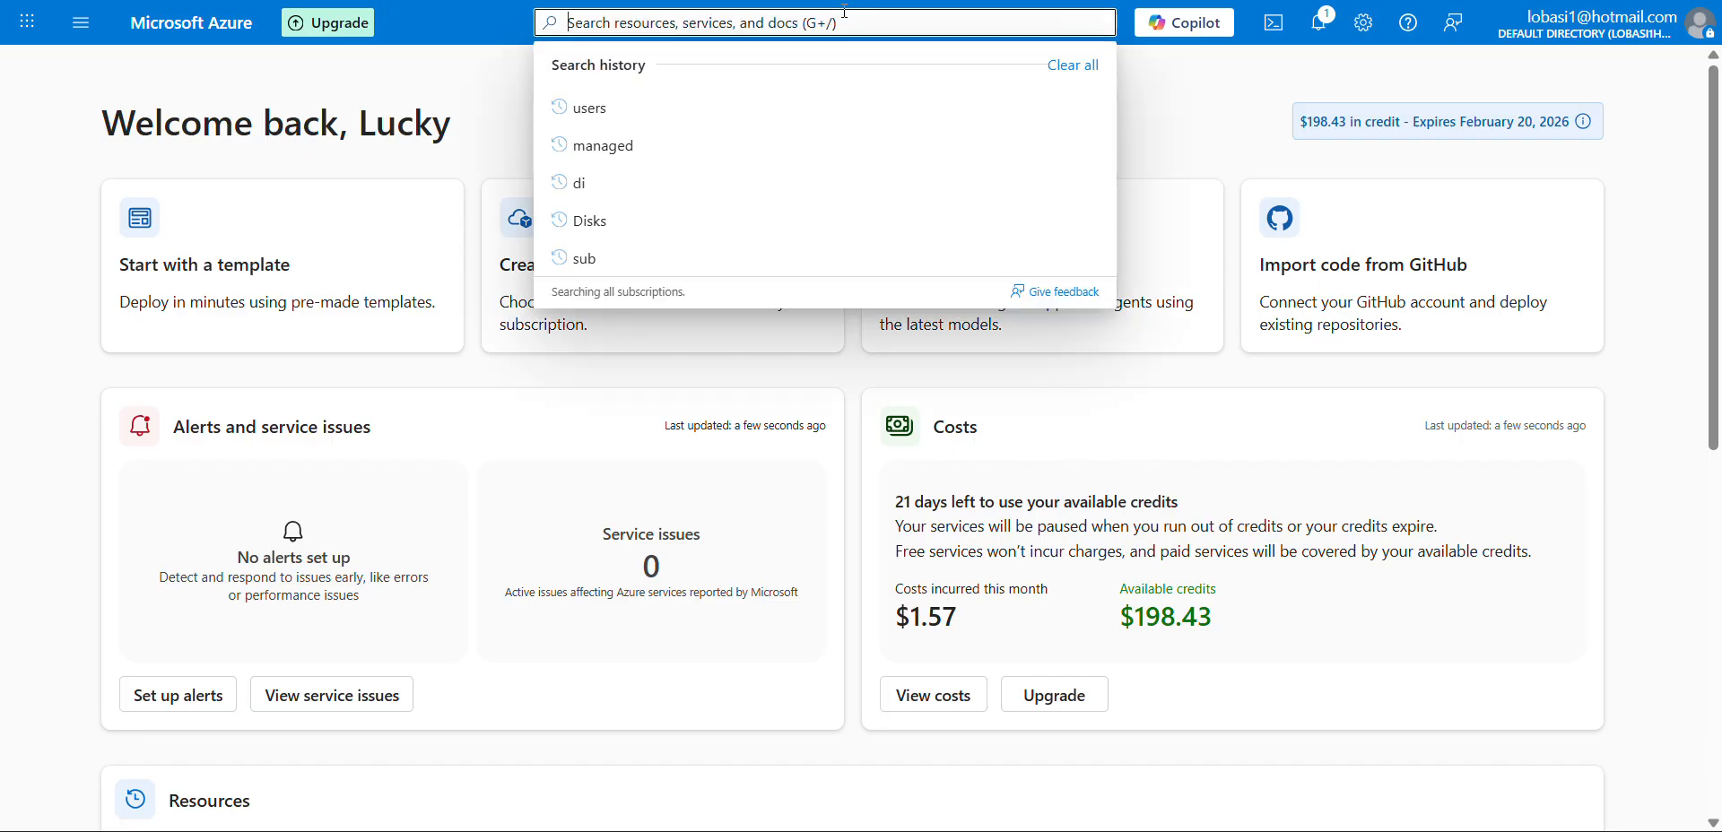
Open the list of Azure Disks and start creating a new managed disk
click(671, 220)
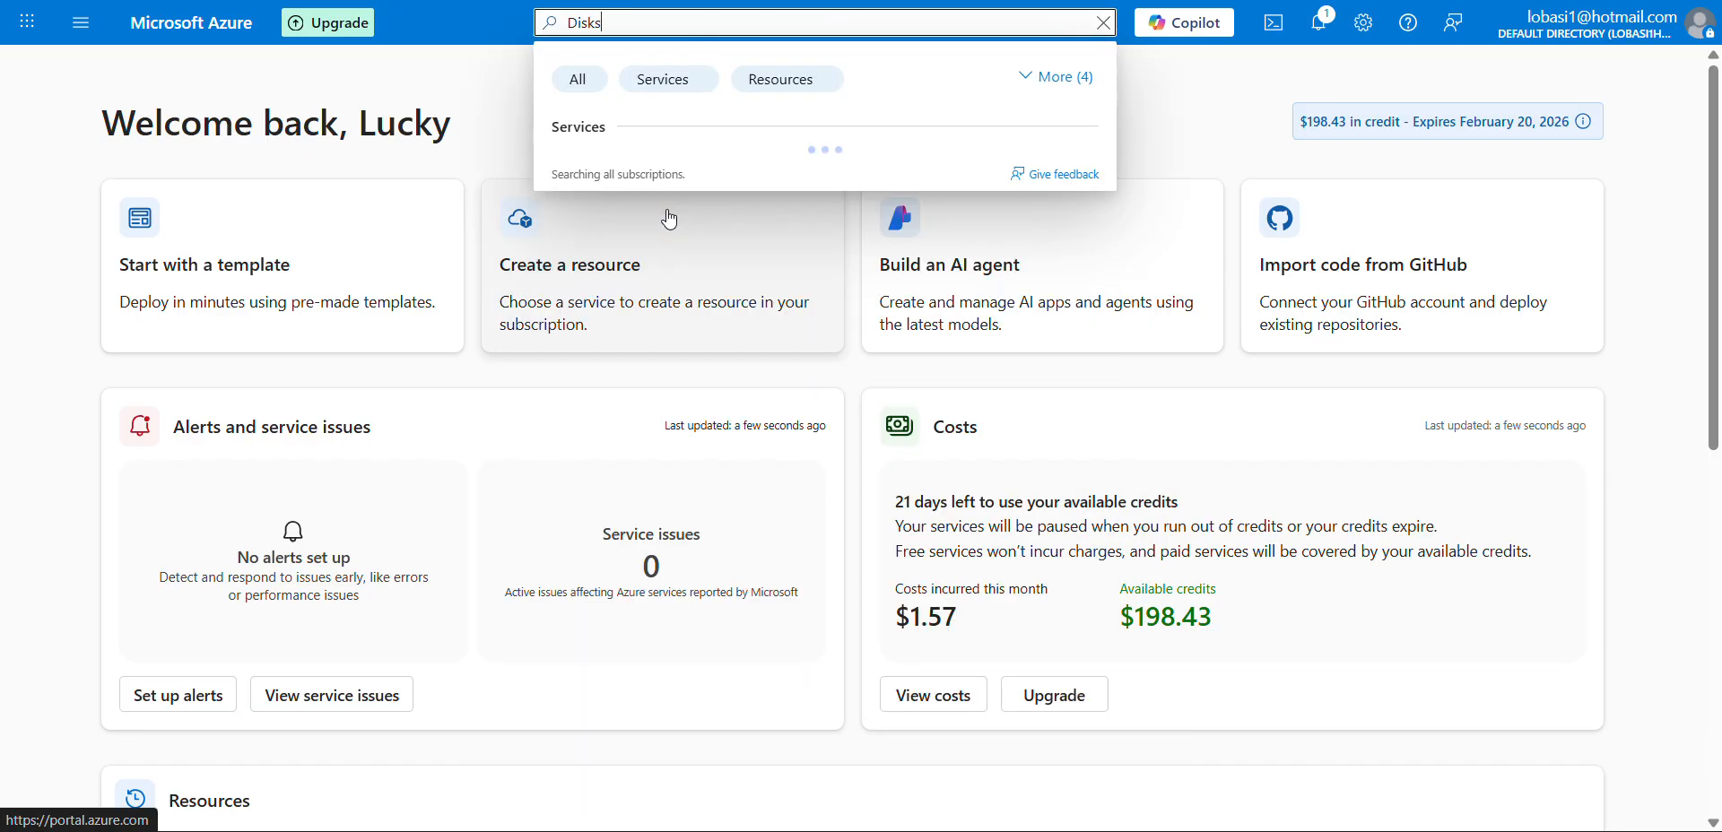
click(578, 173)
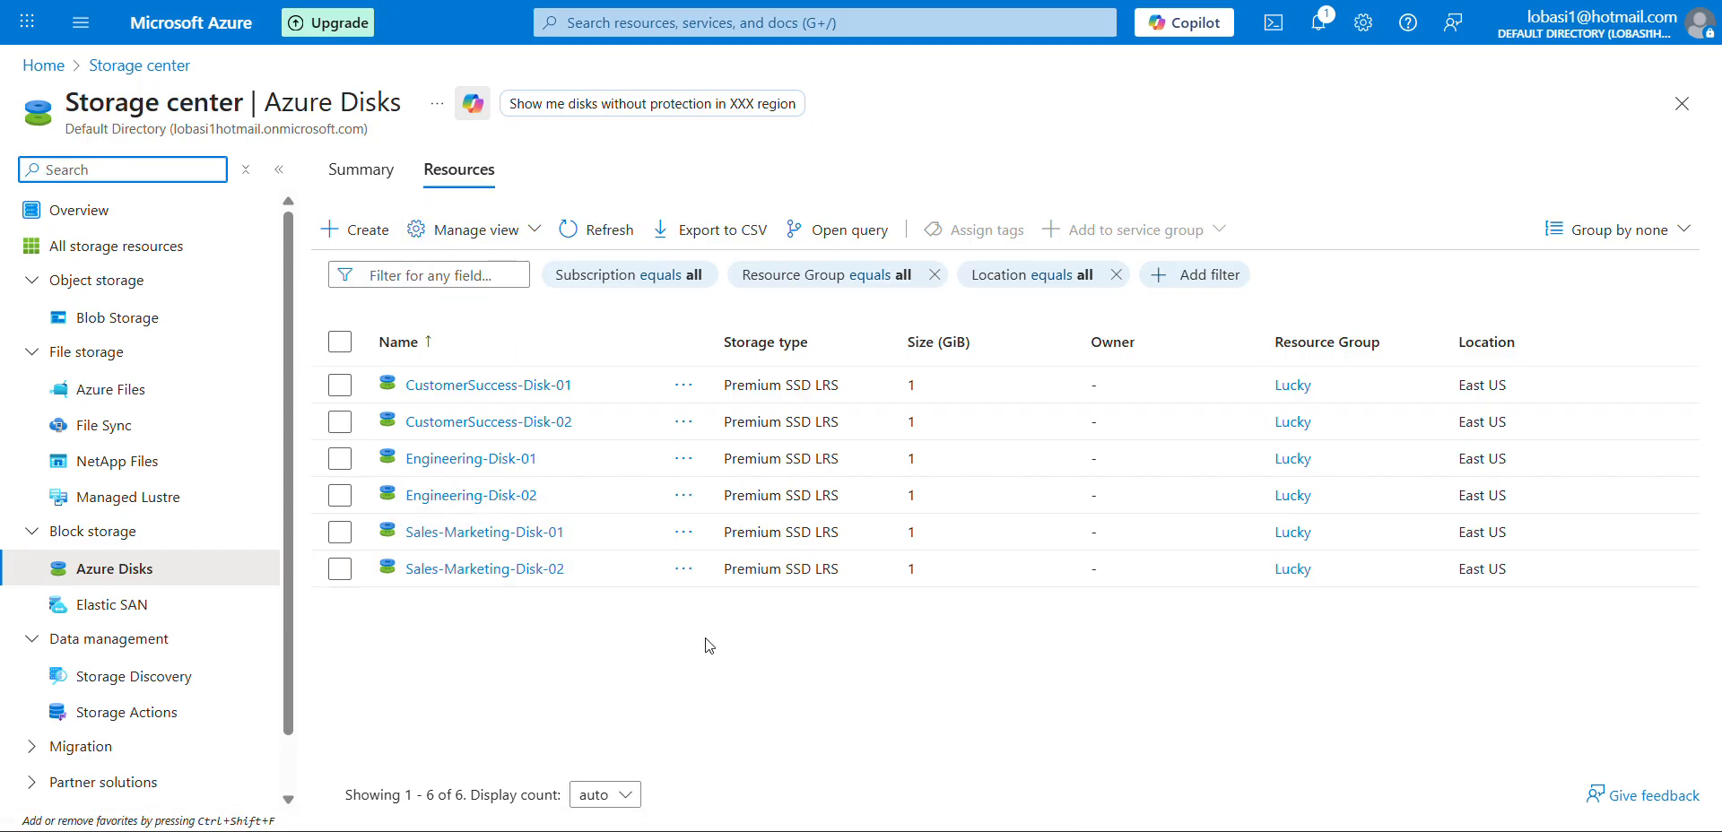
click(363, 240)
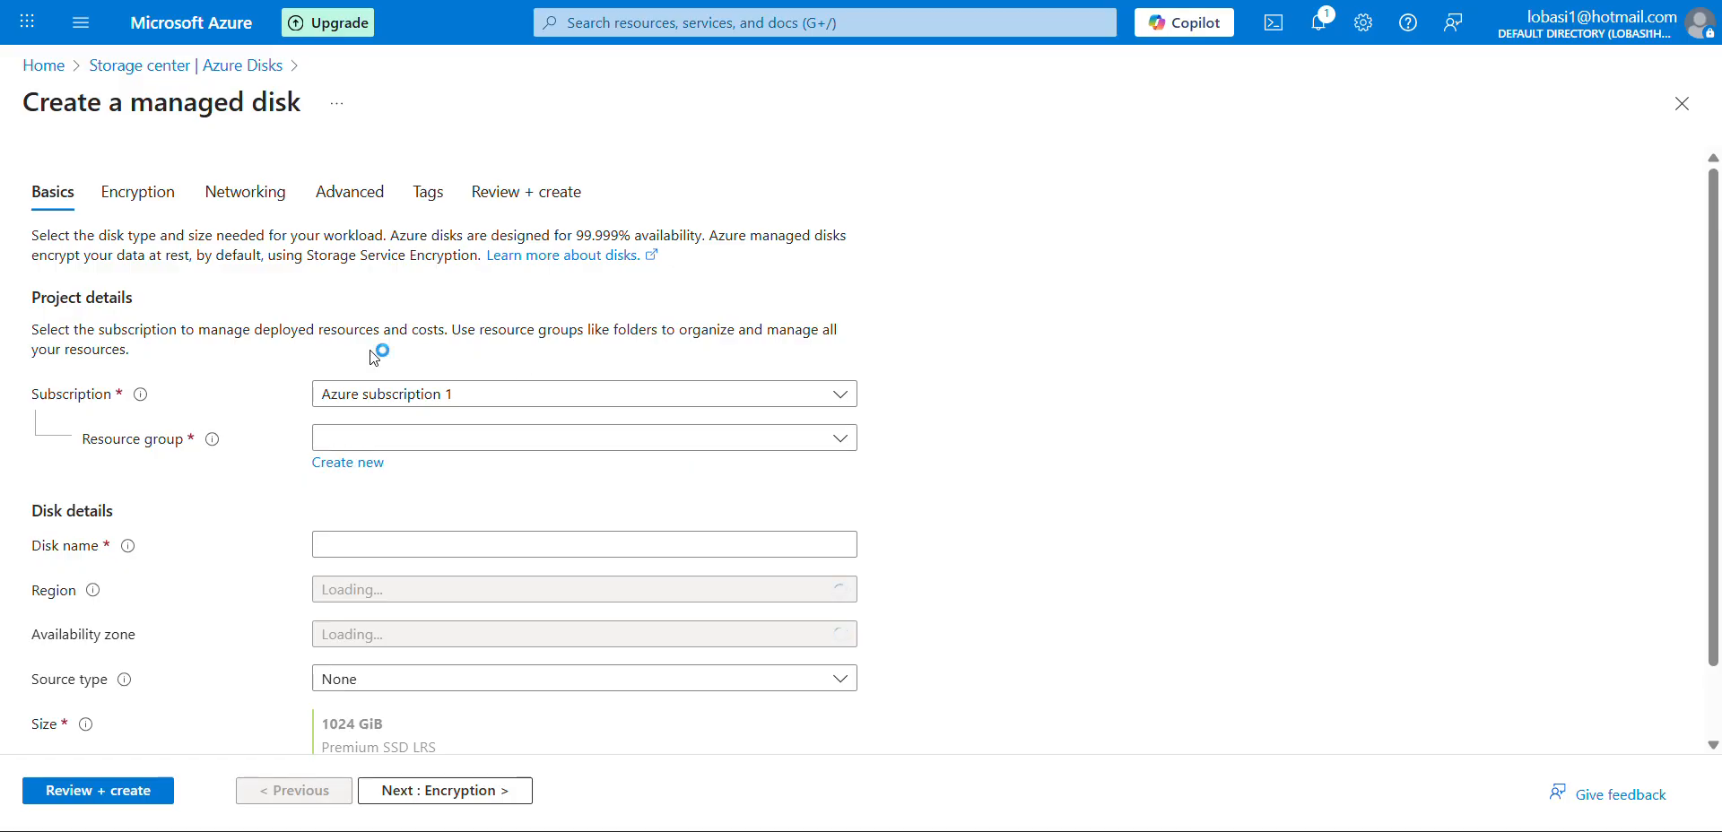
Assign the new disk to the existing resource group and name it Advertisers
click(396, 442)
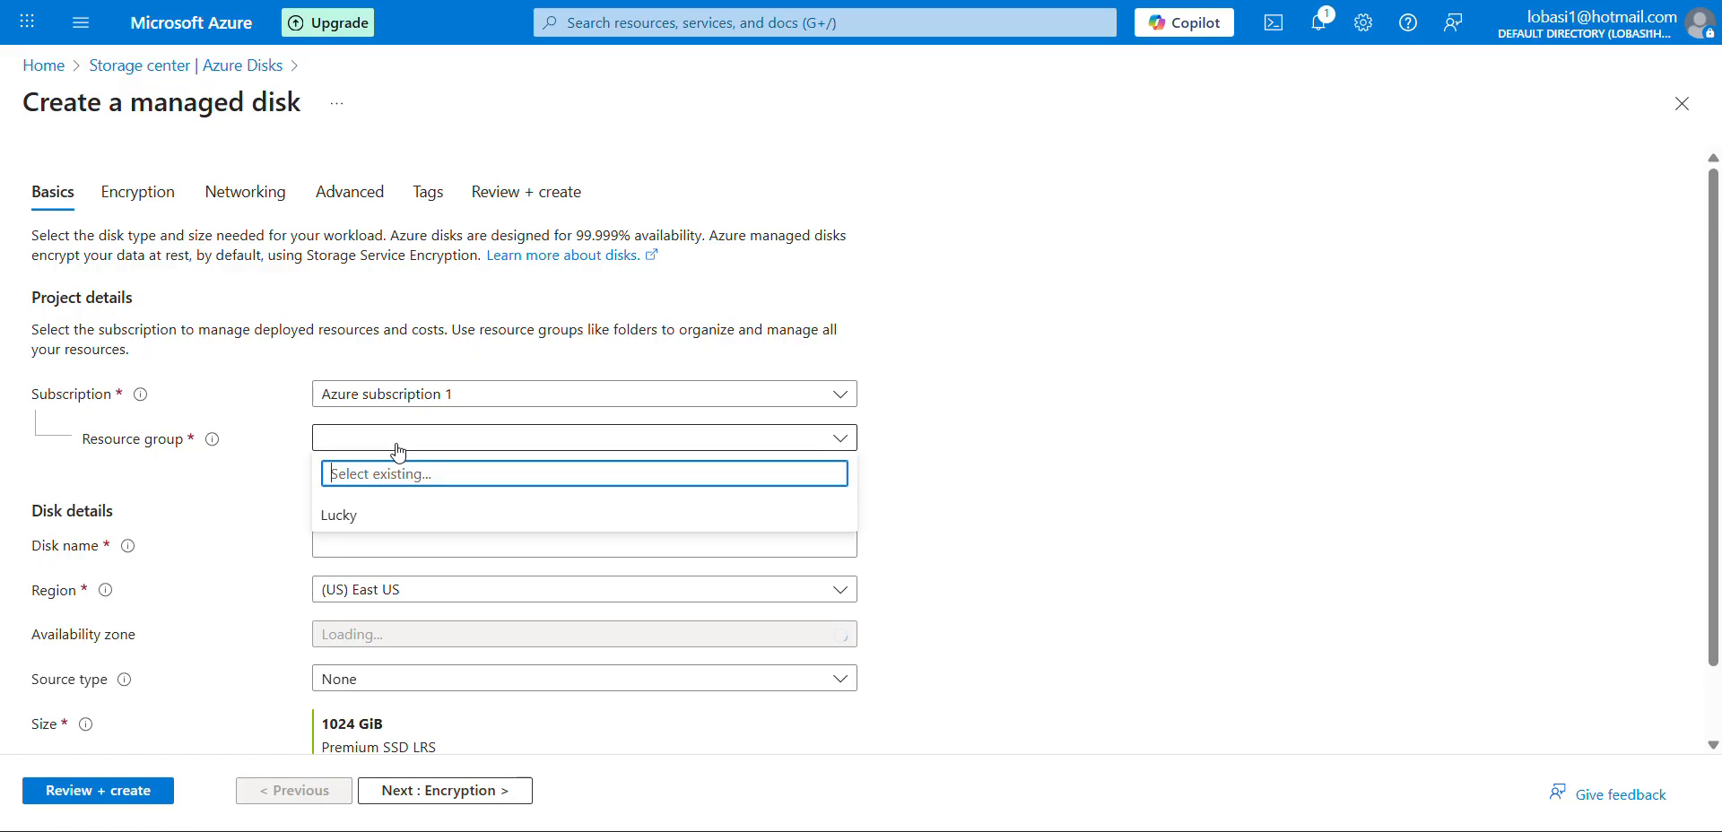
click(415, 514)
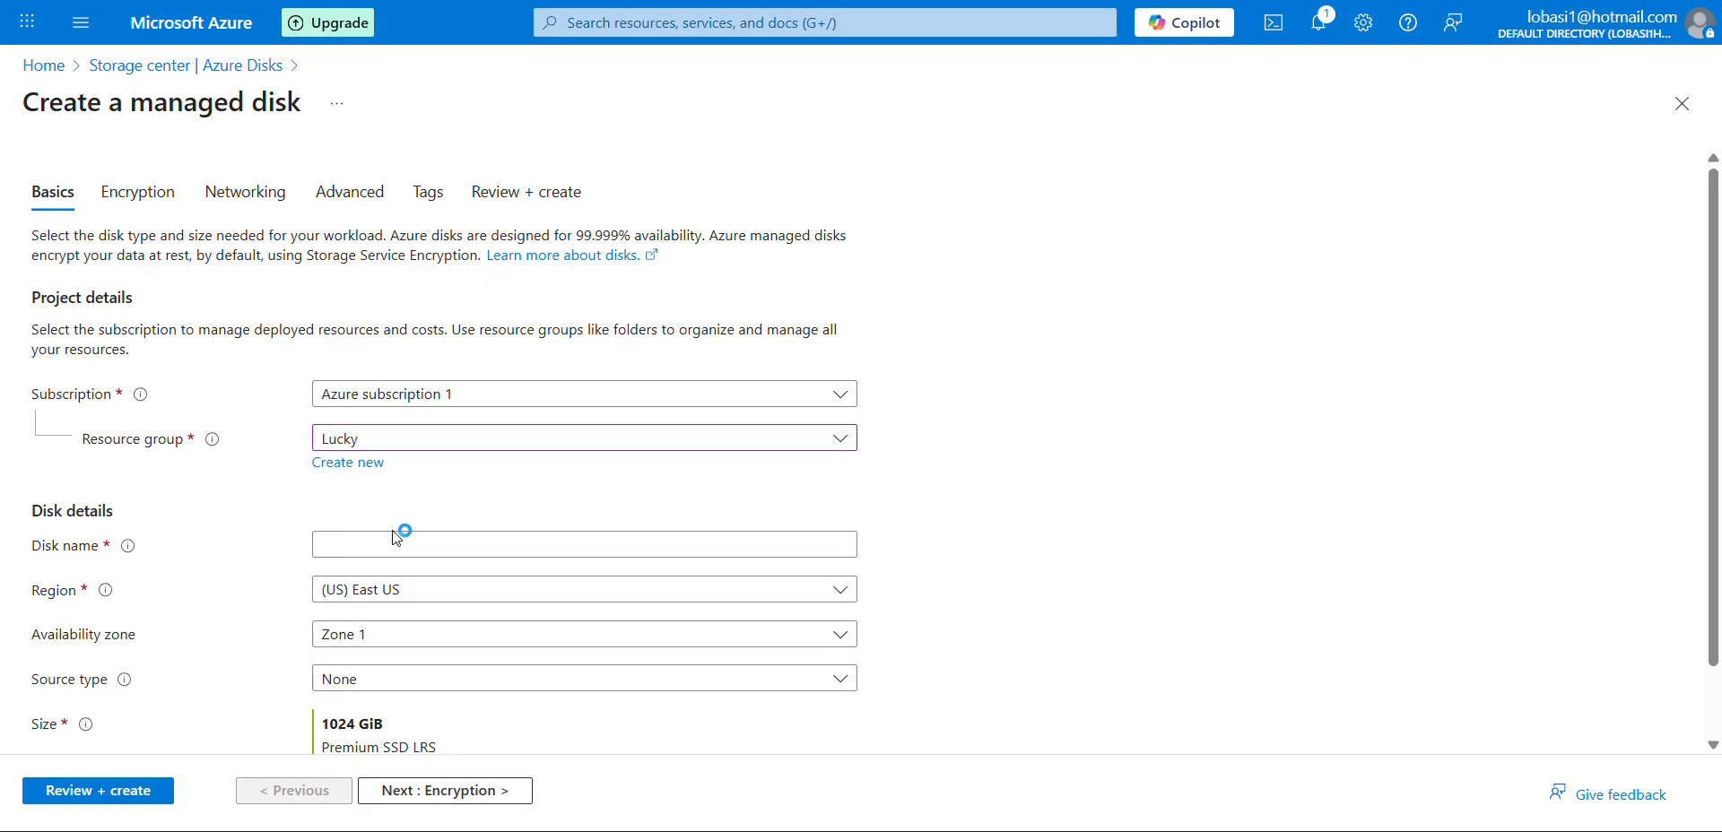
click(383, 533)
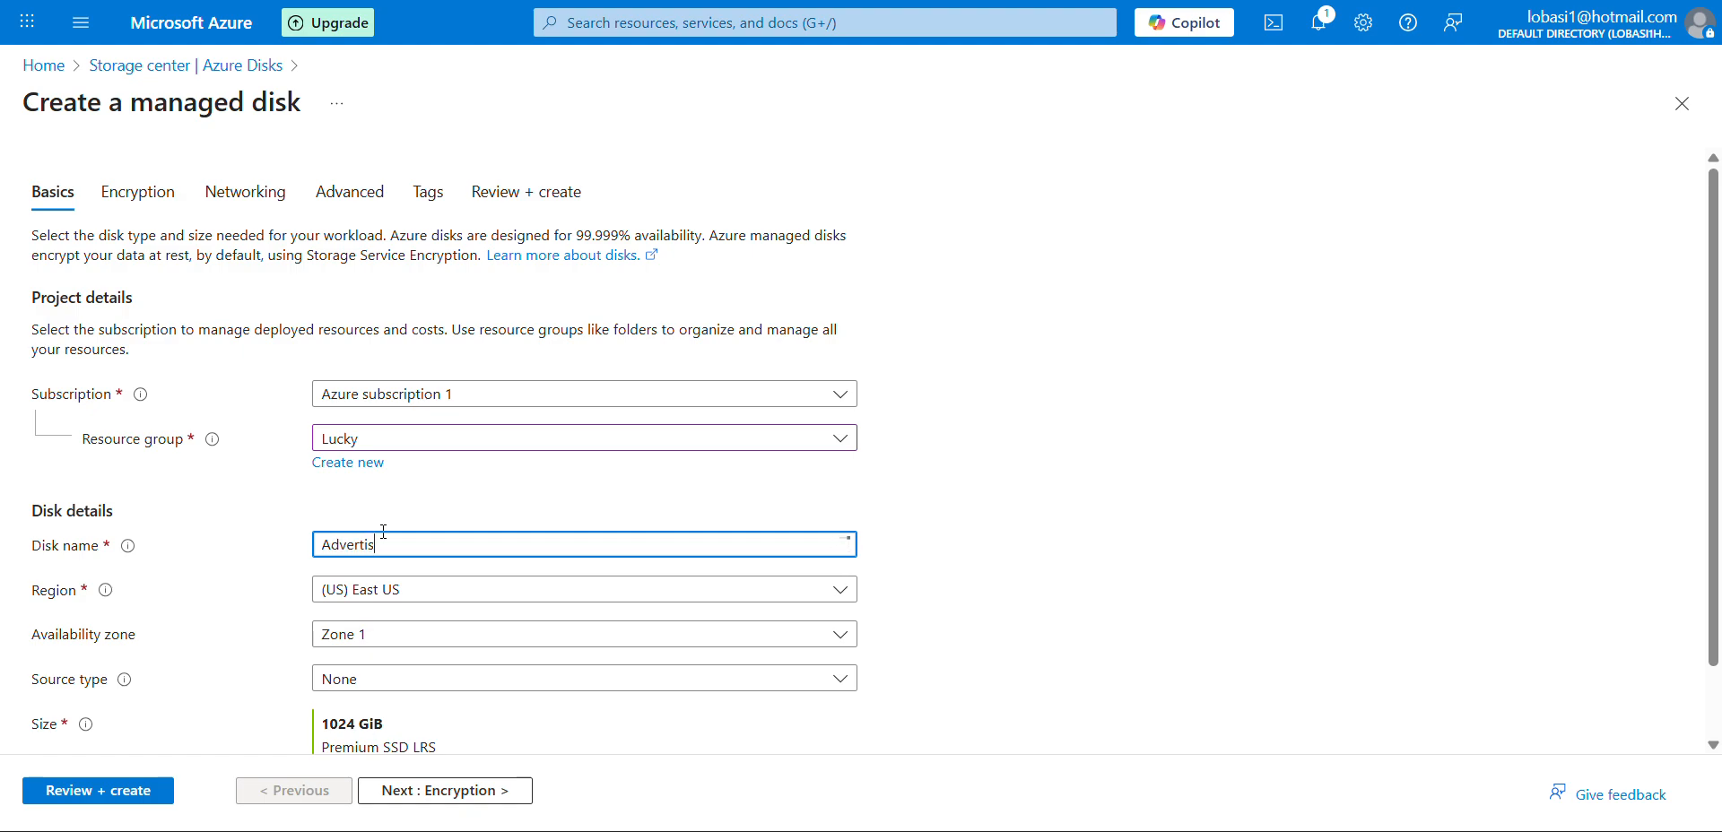
text(ers)
Set the new disk's custom size to 1 GiB and deploy the disk with the remaining default settings
scroll(726, 499, down, 1)
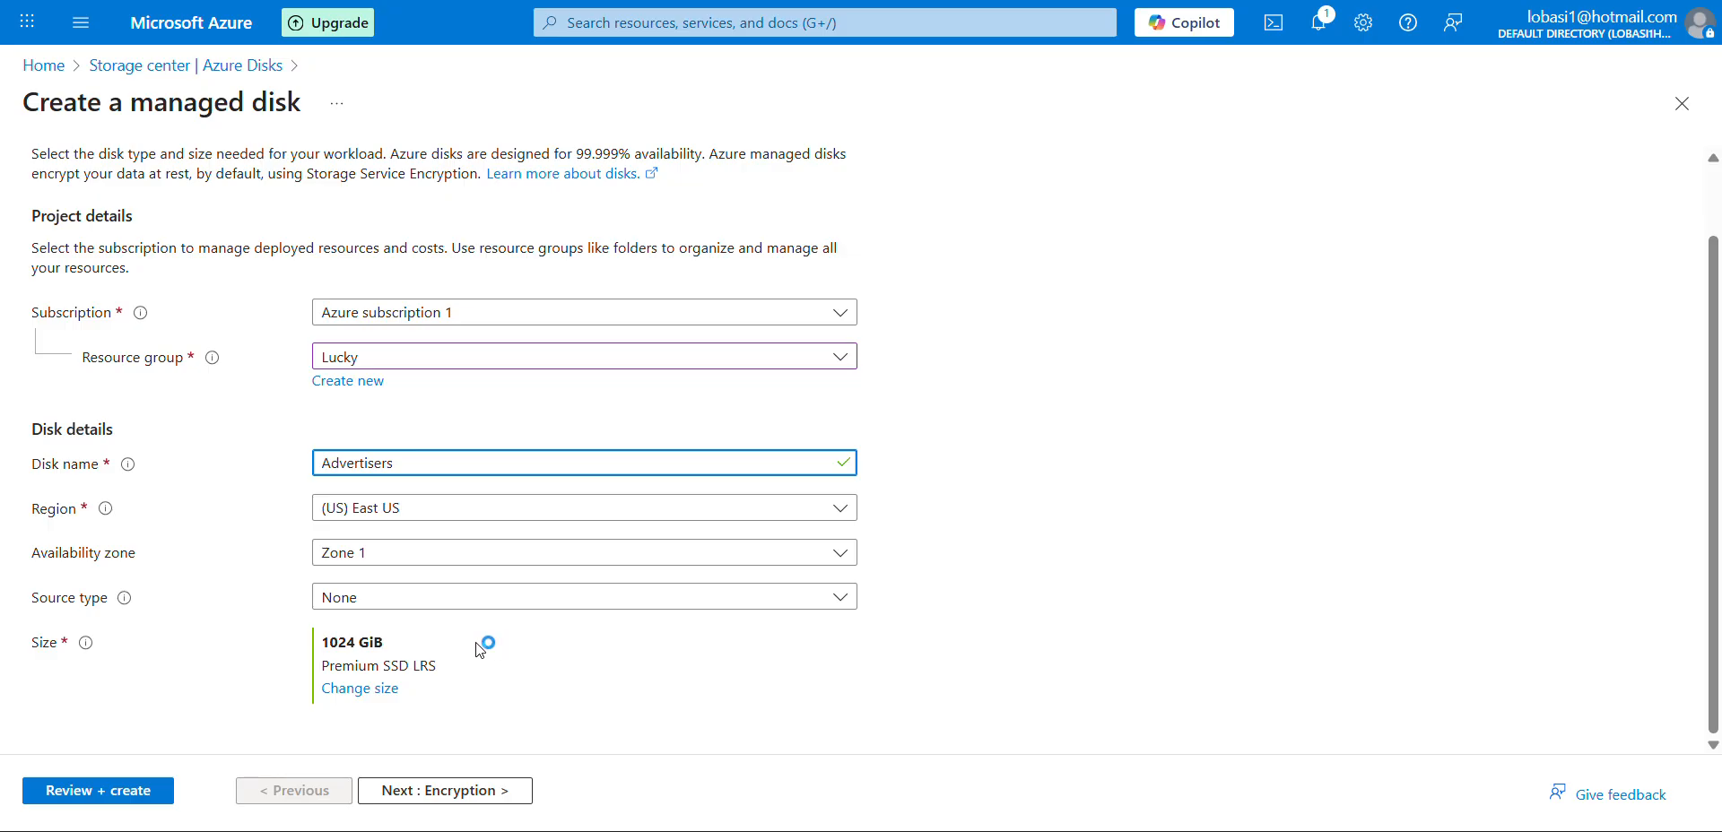
click(393, 689)
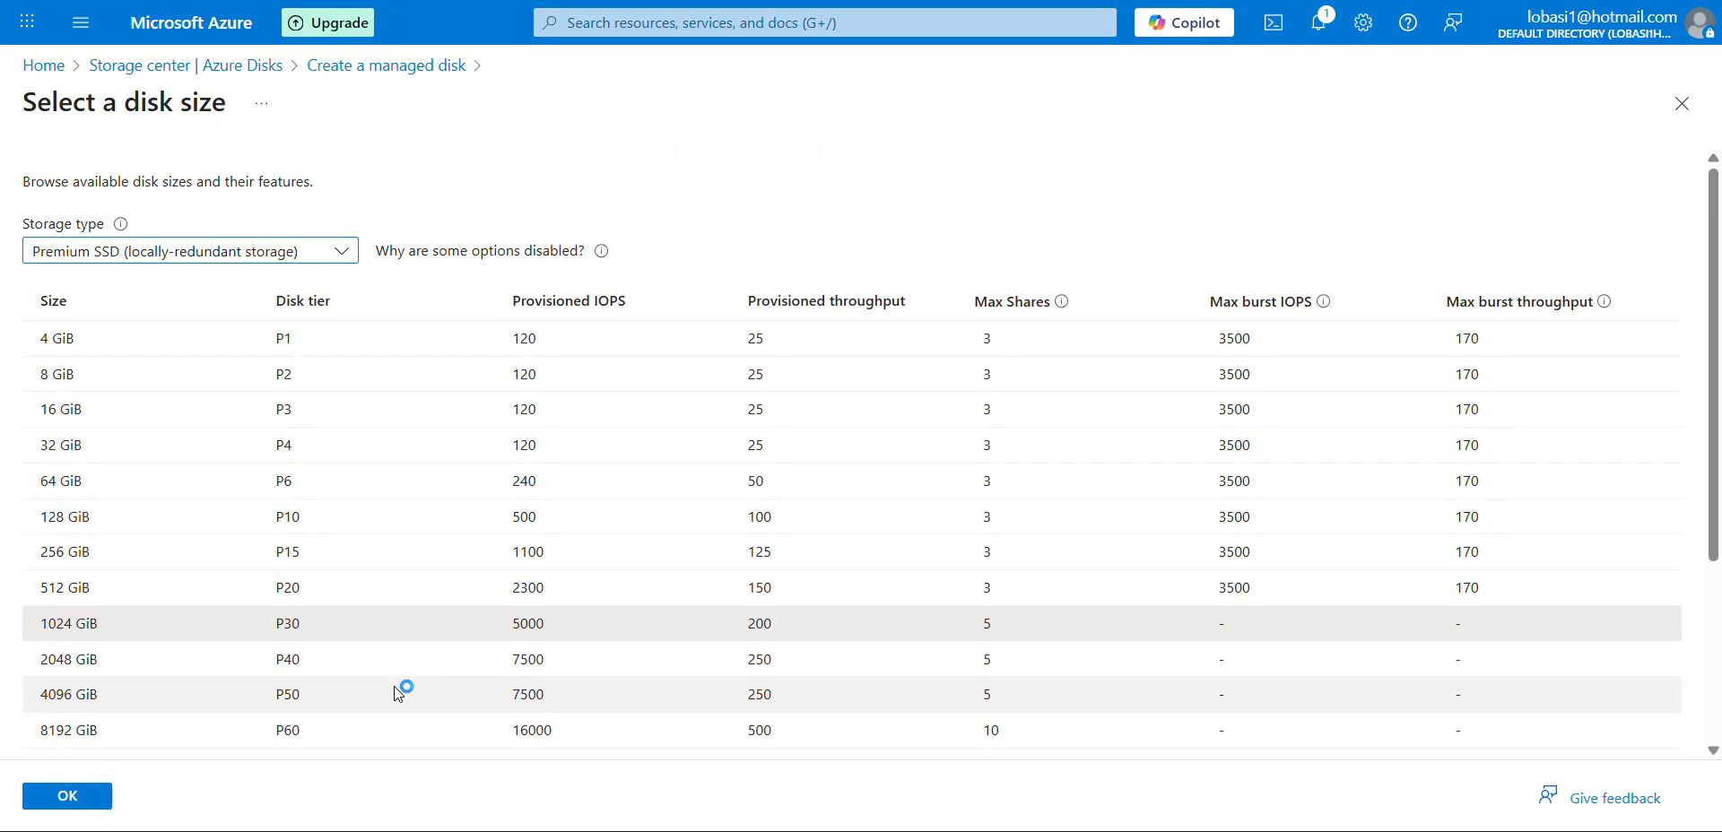
scroll(395, 687, down, 3)
click(257, 603)
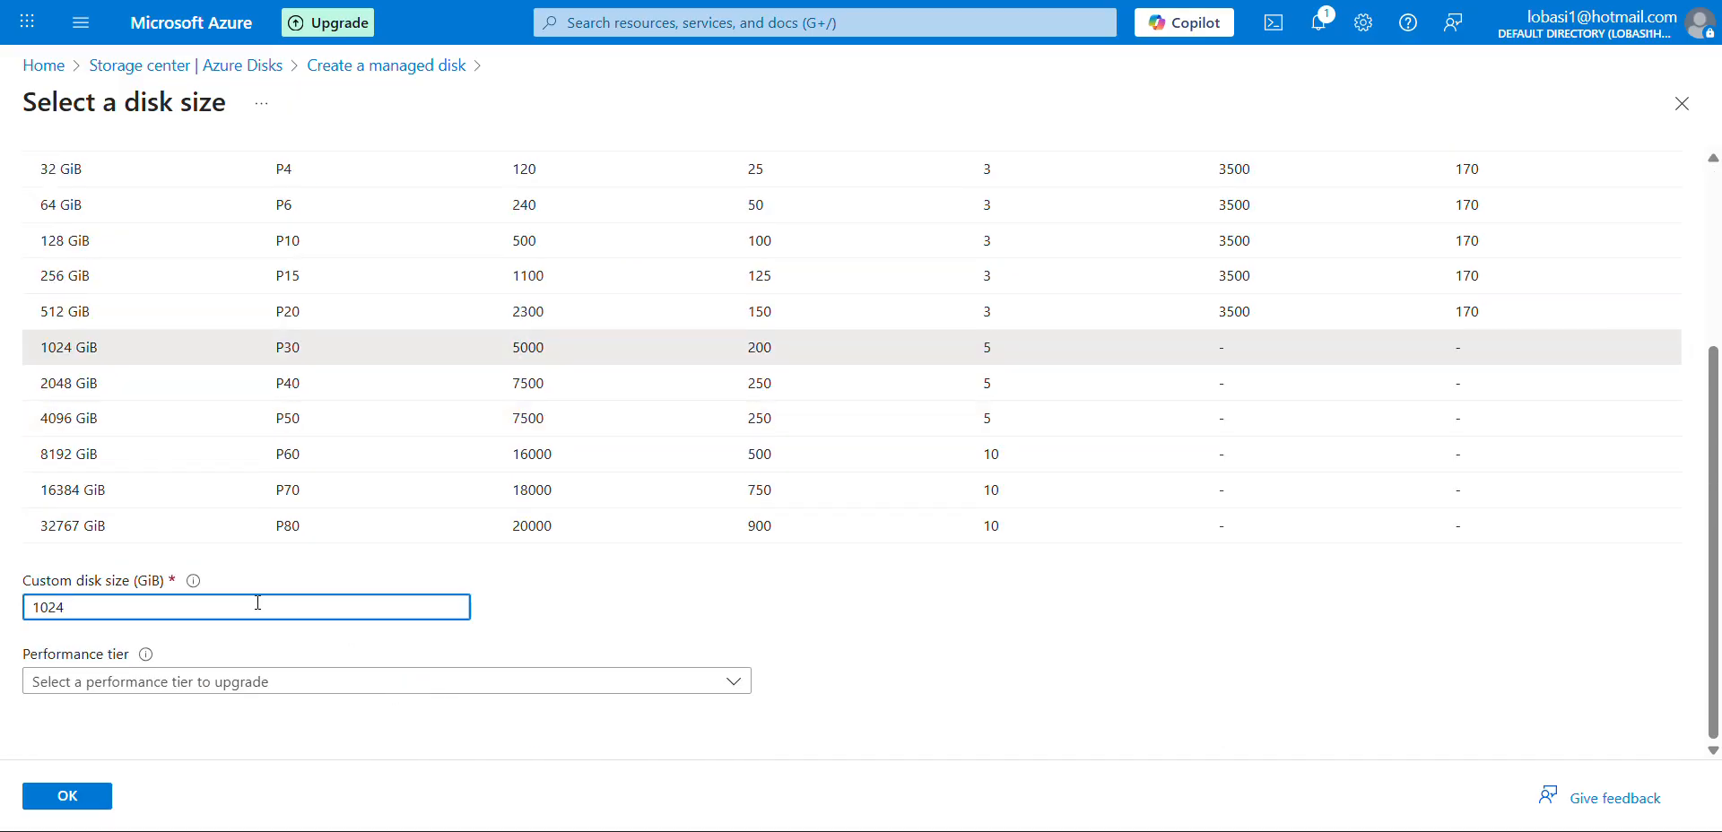
key(BackSpace)
key(BackSpace)
key(BackSpace)
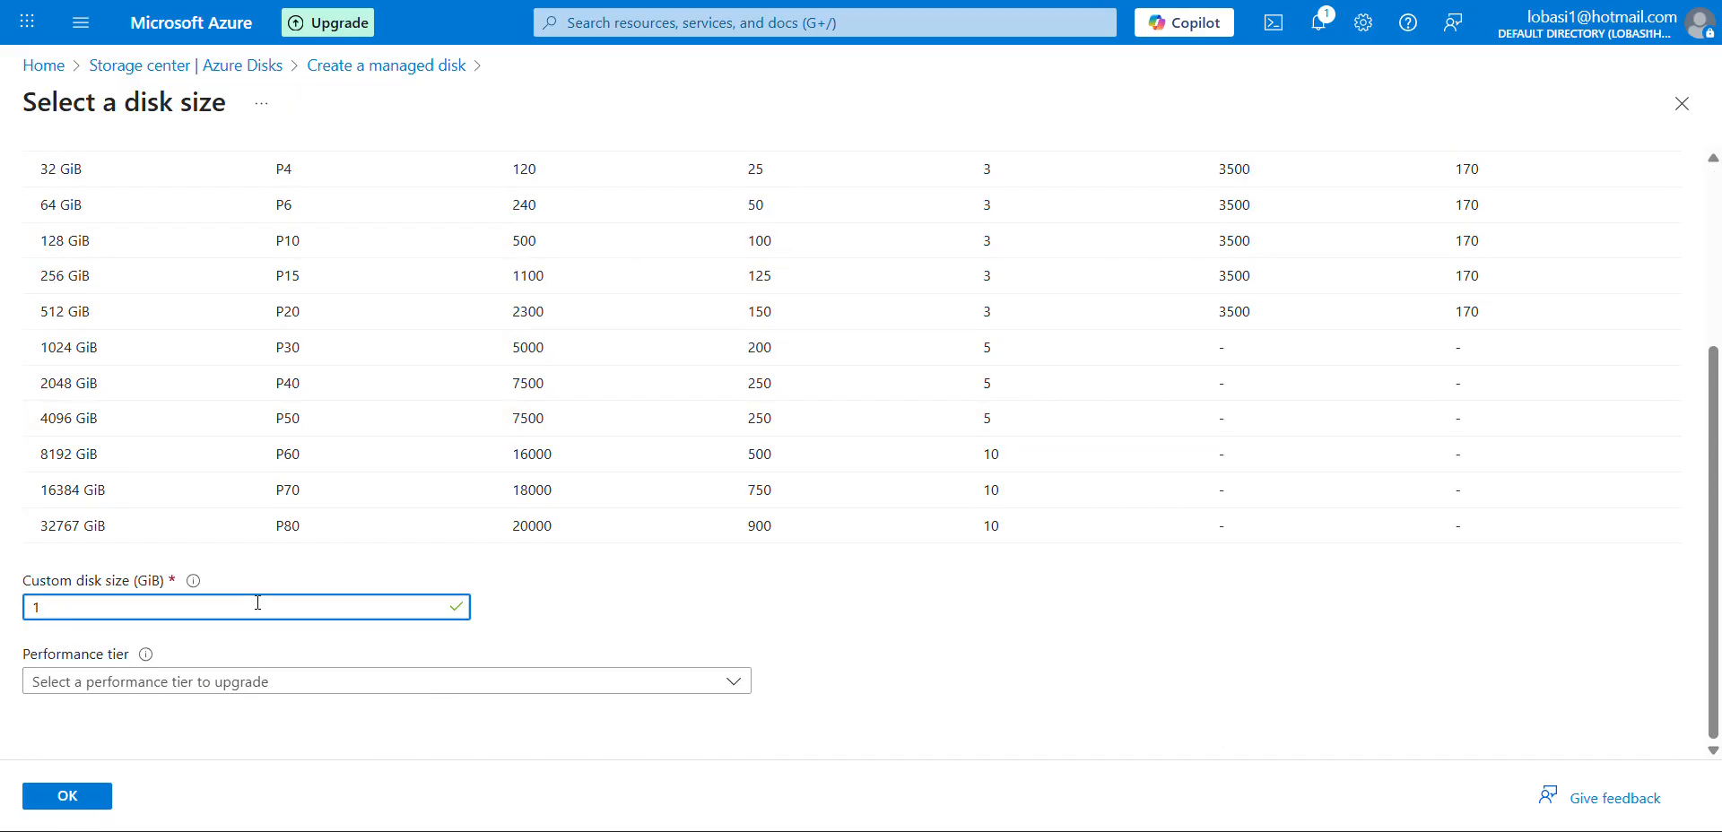
click(83, 797)
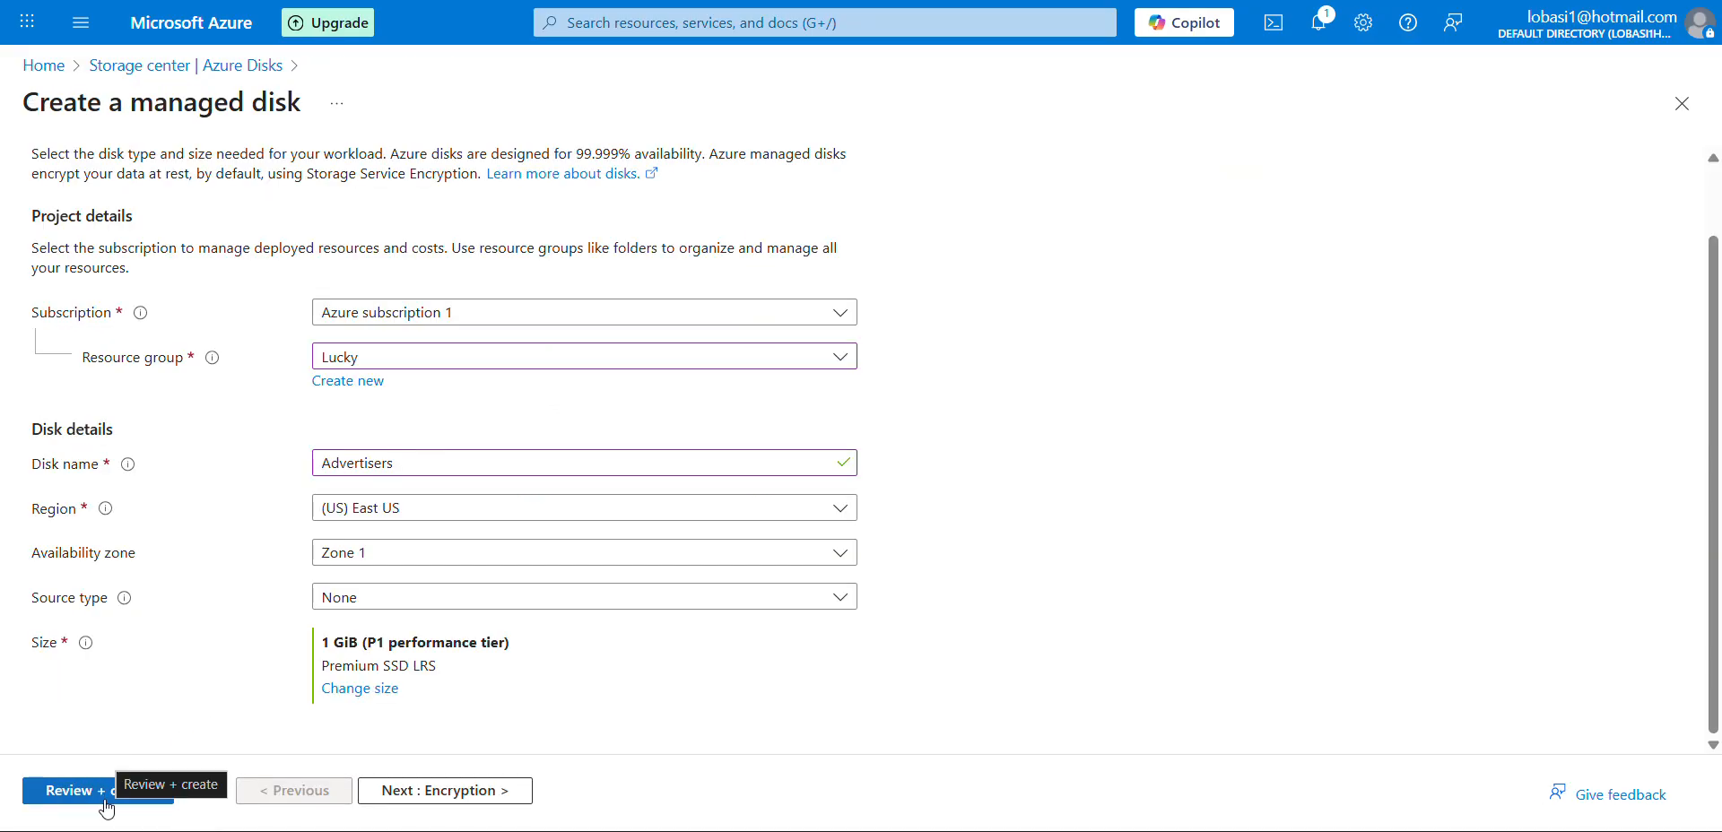
click(106, 801)
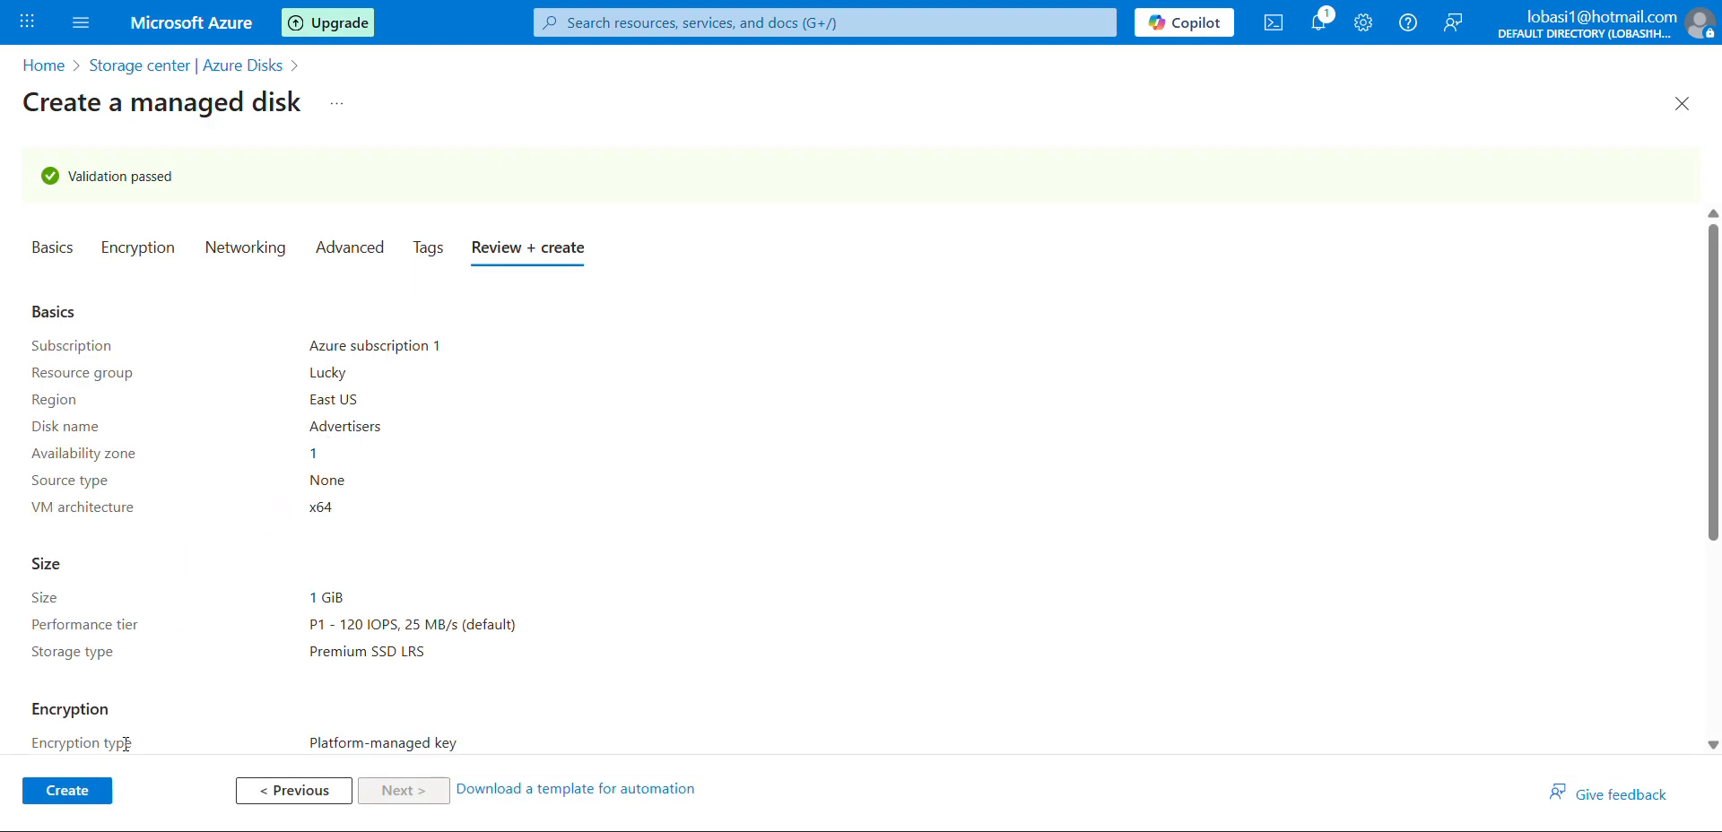
click(89, 791)
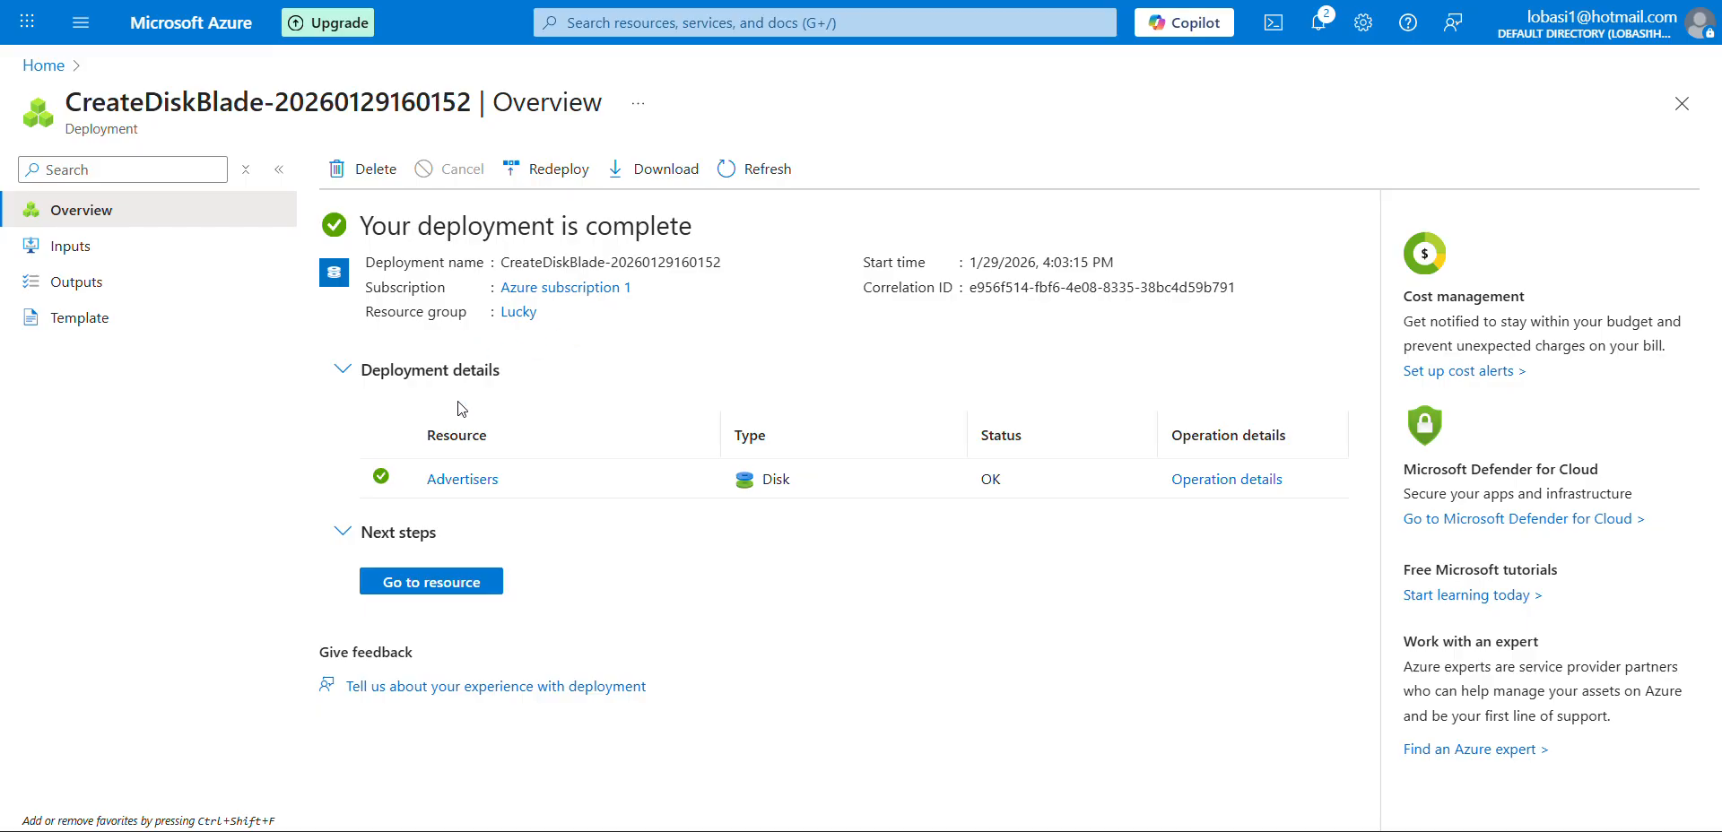
Start a role assignment on the Advertisers disk and choose the privileged administrator role Contributor
click(474, 480)
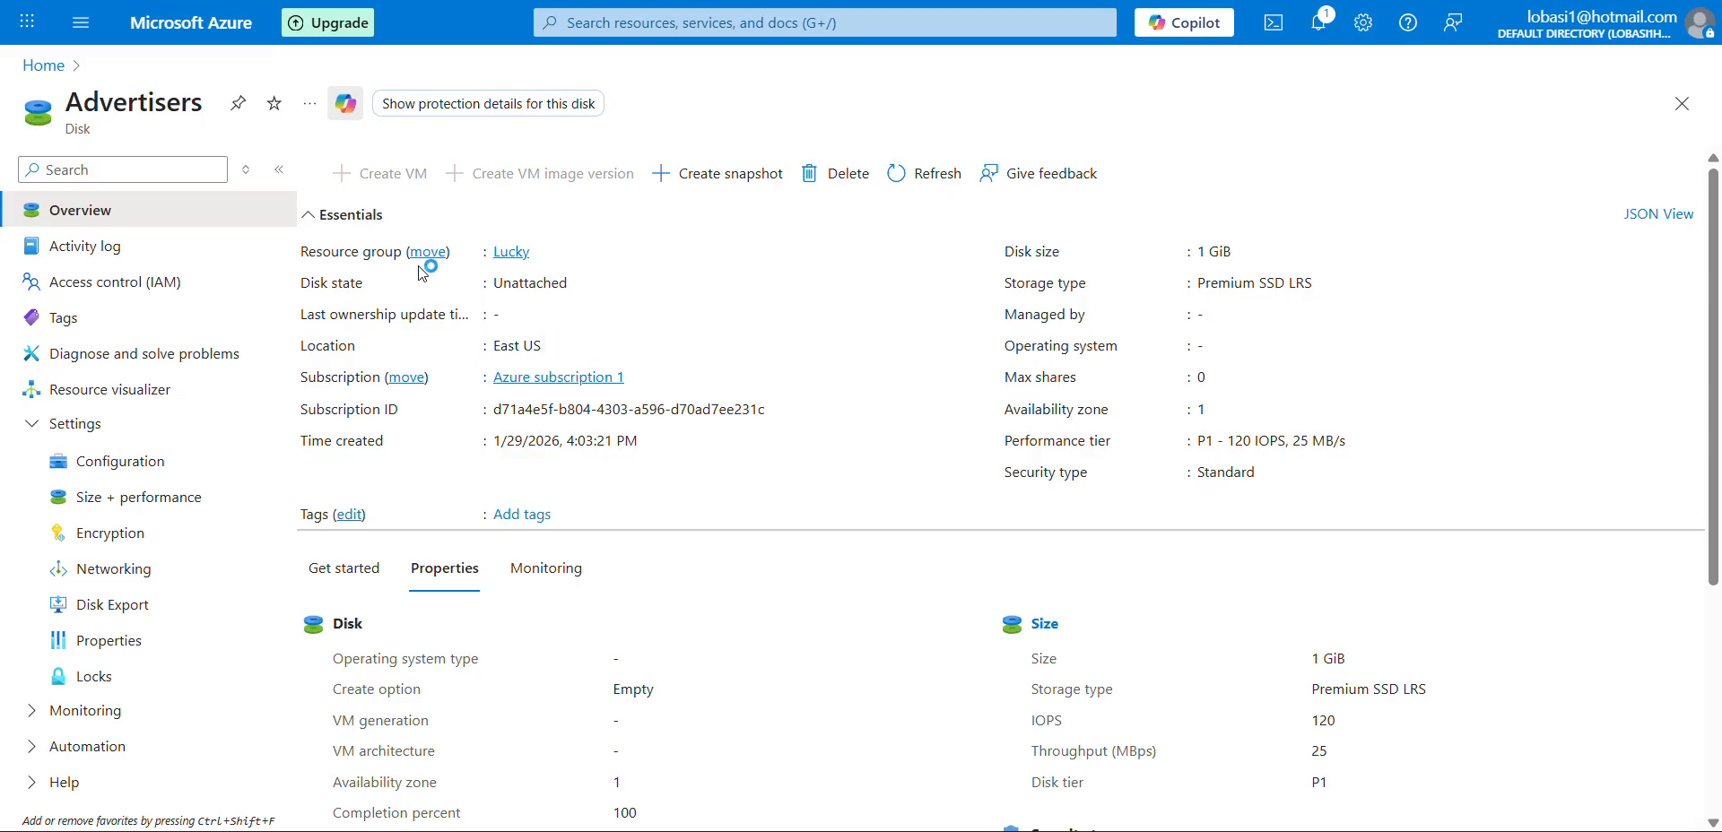
click(197, 282)
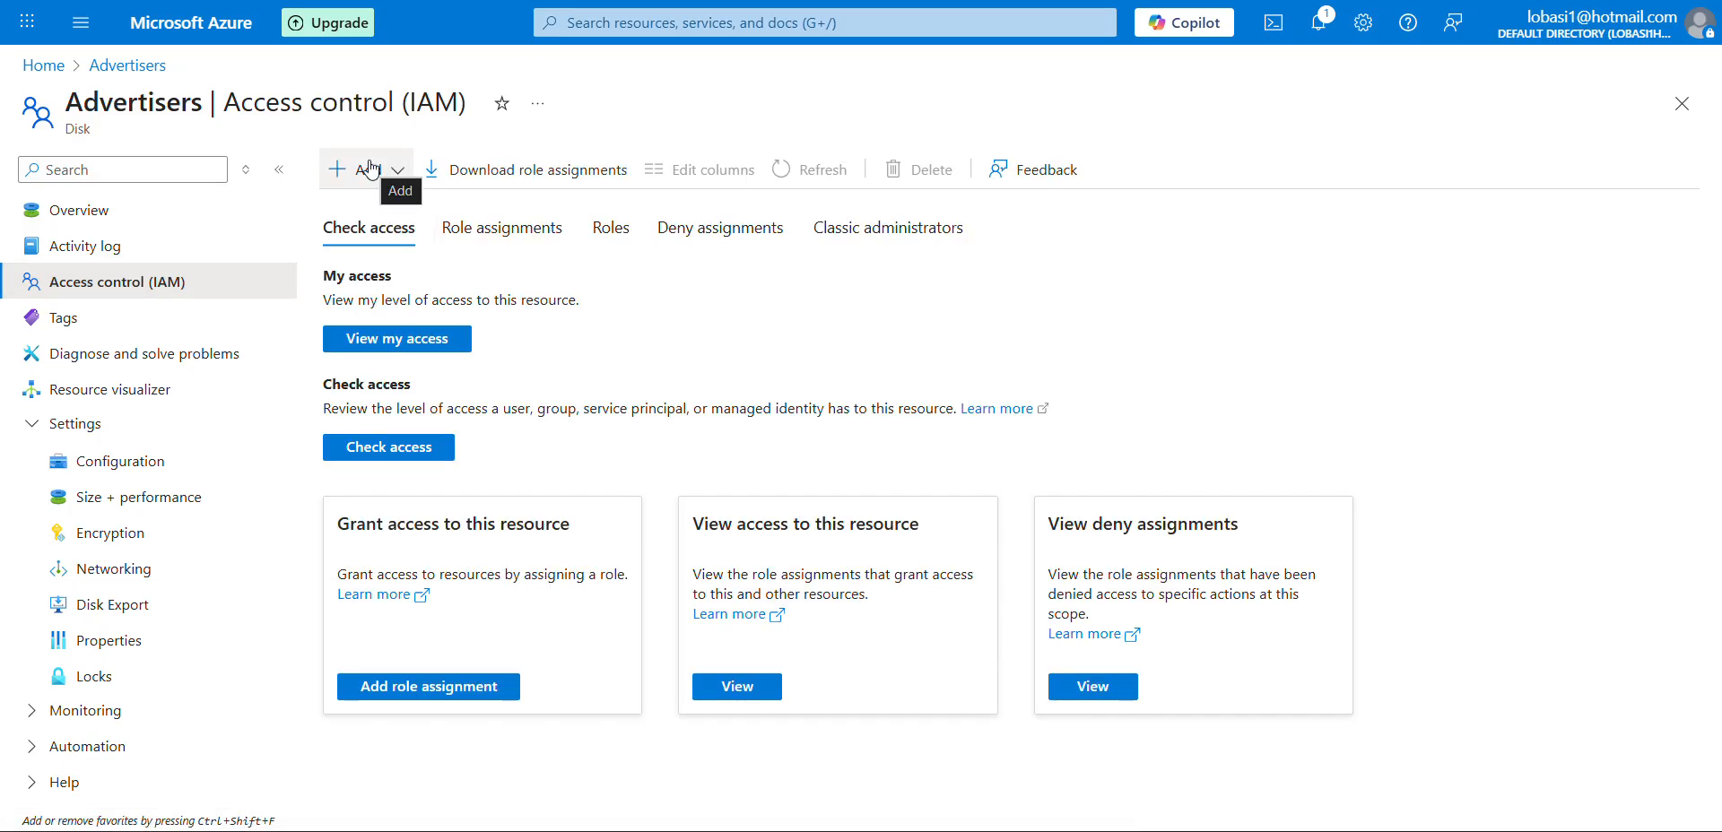
click(372, 169)
click(372, 214)
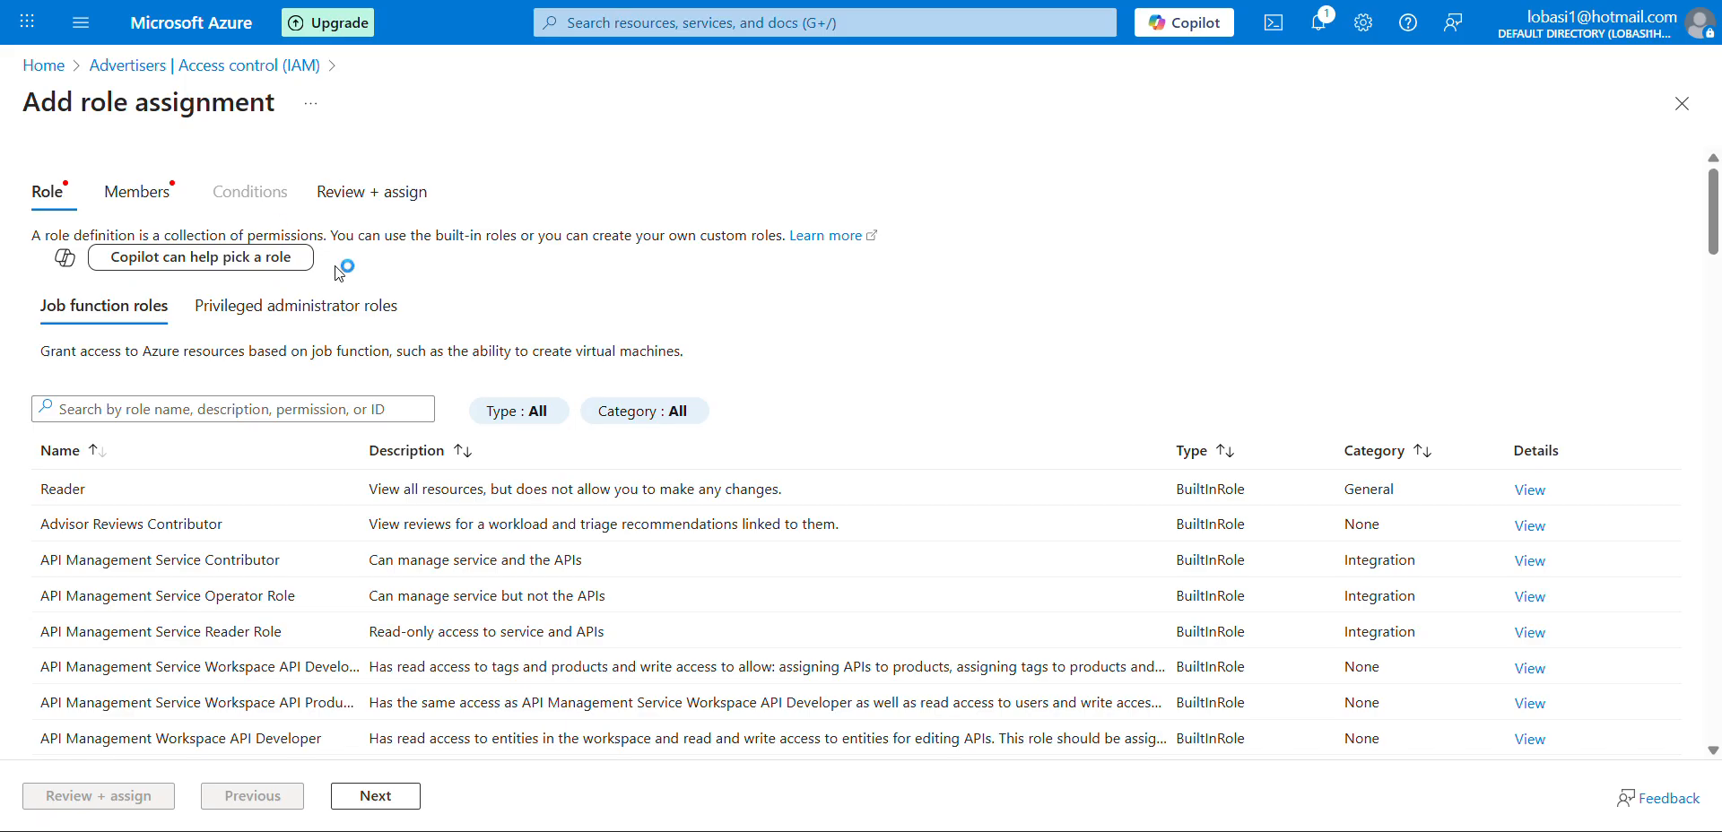
click(305, 312)
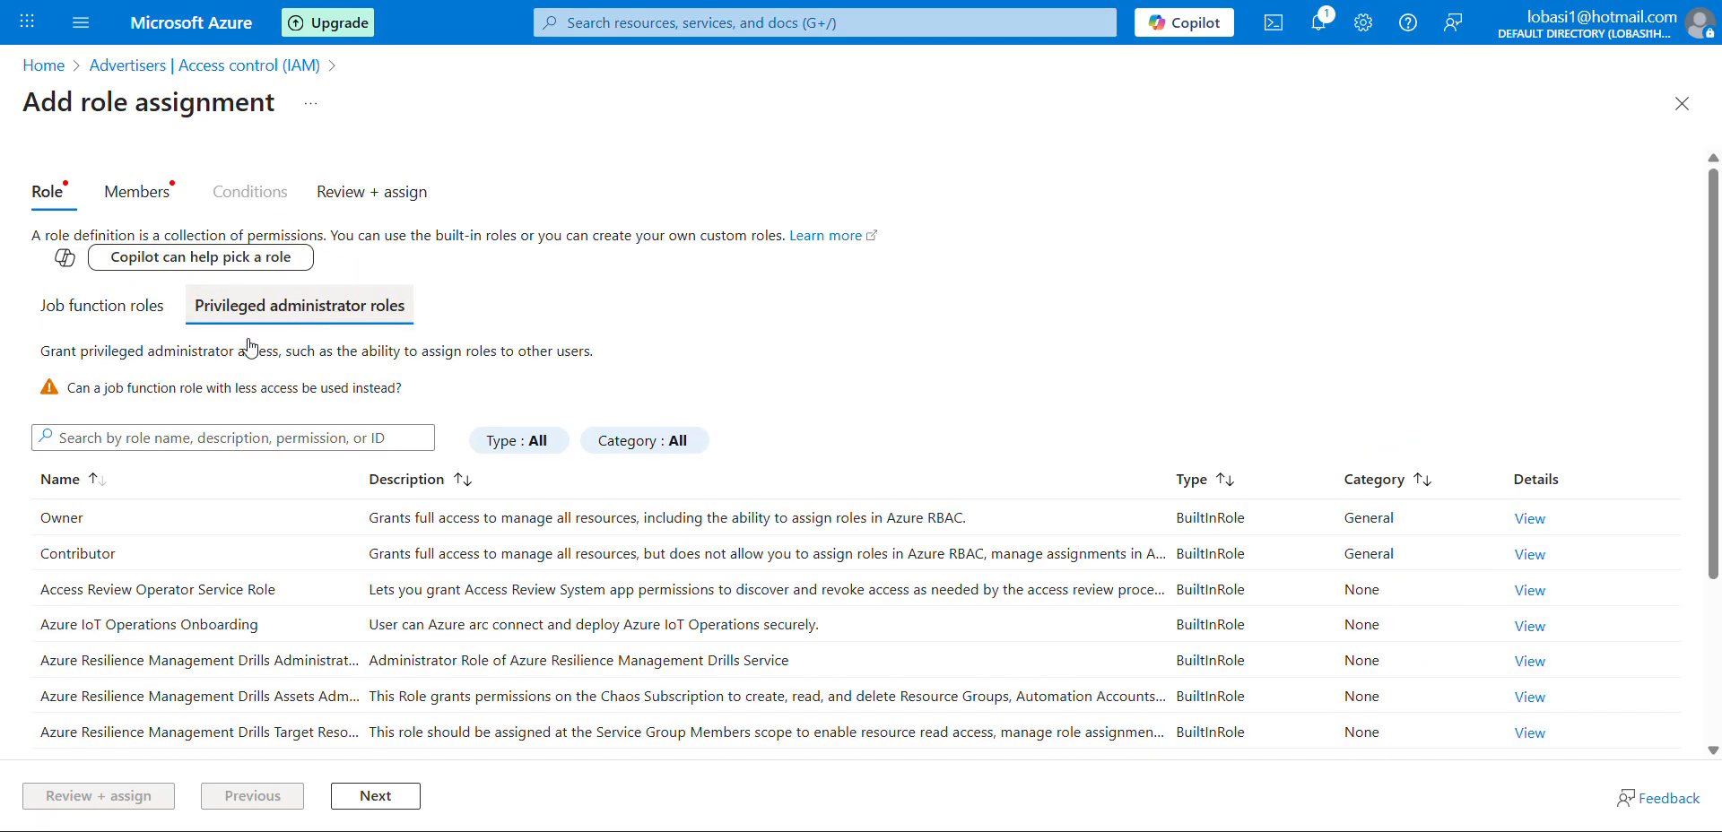
click(95, 546)
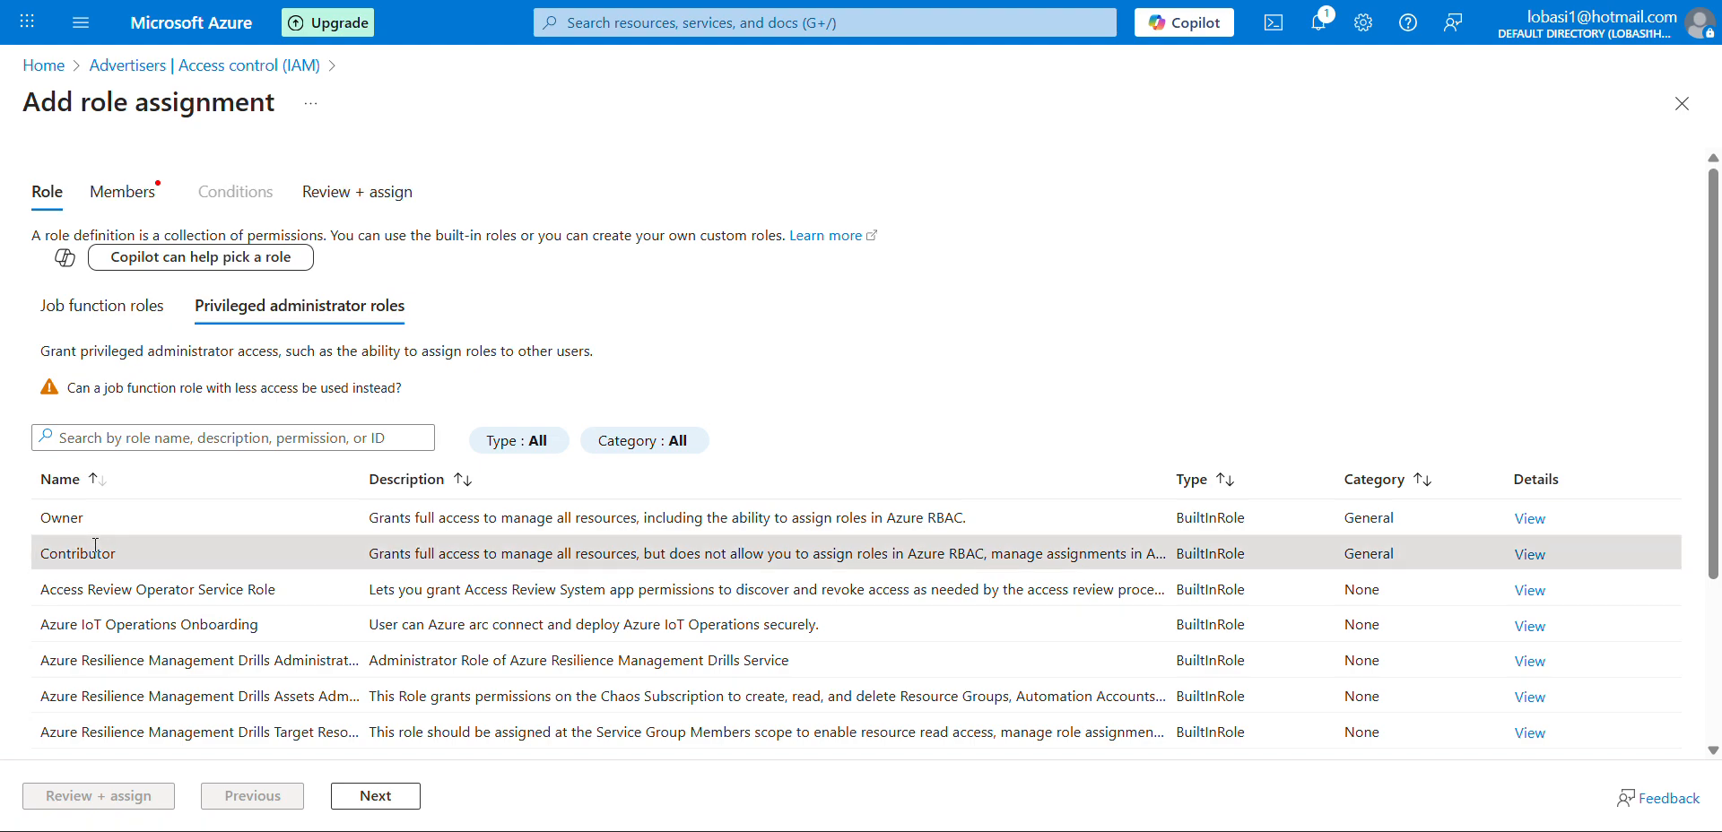
click(384, 799)
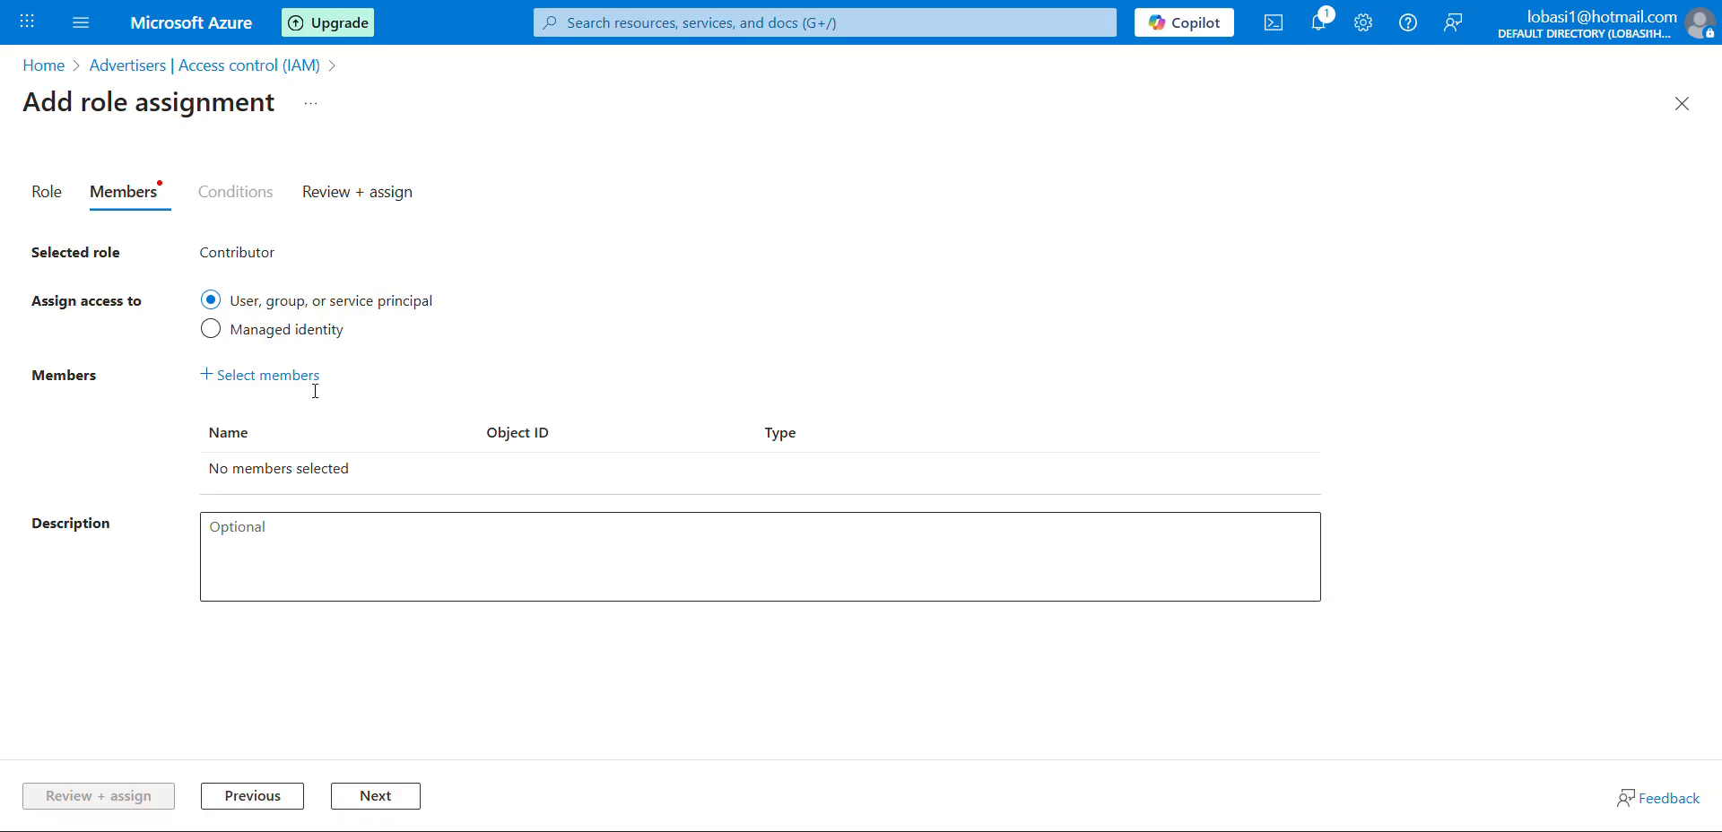
Add the Engineering group as the role's member and complete the Contributor assignment
click(306, 378)
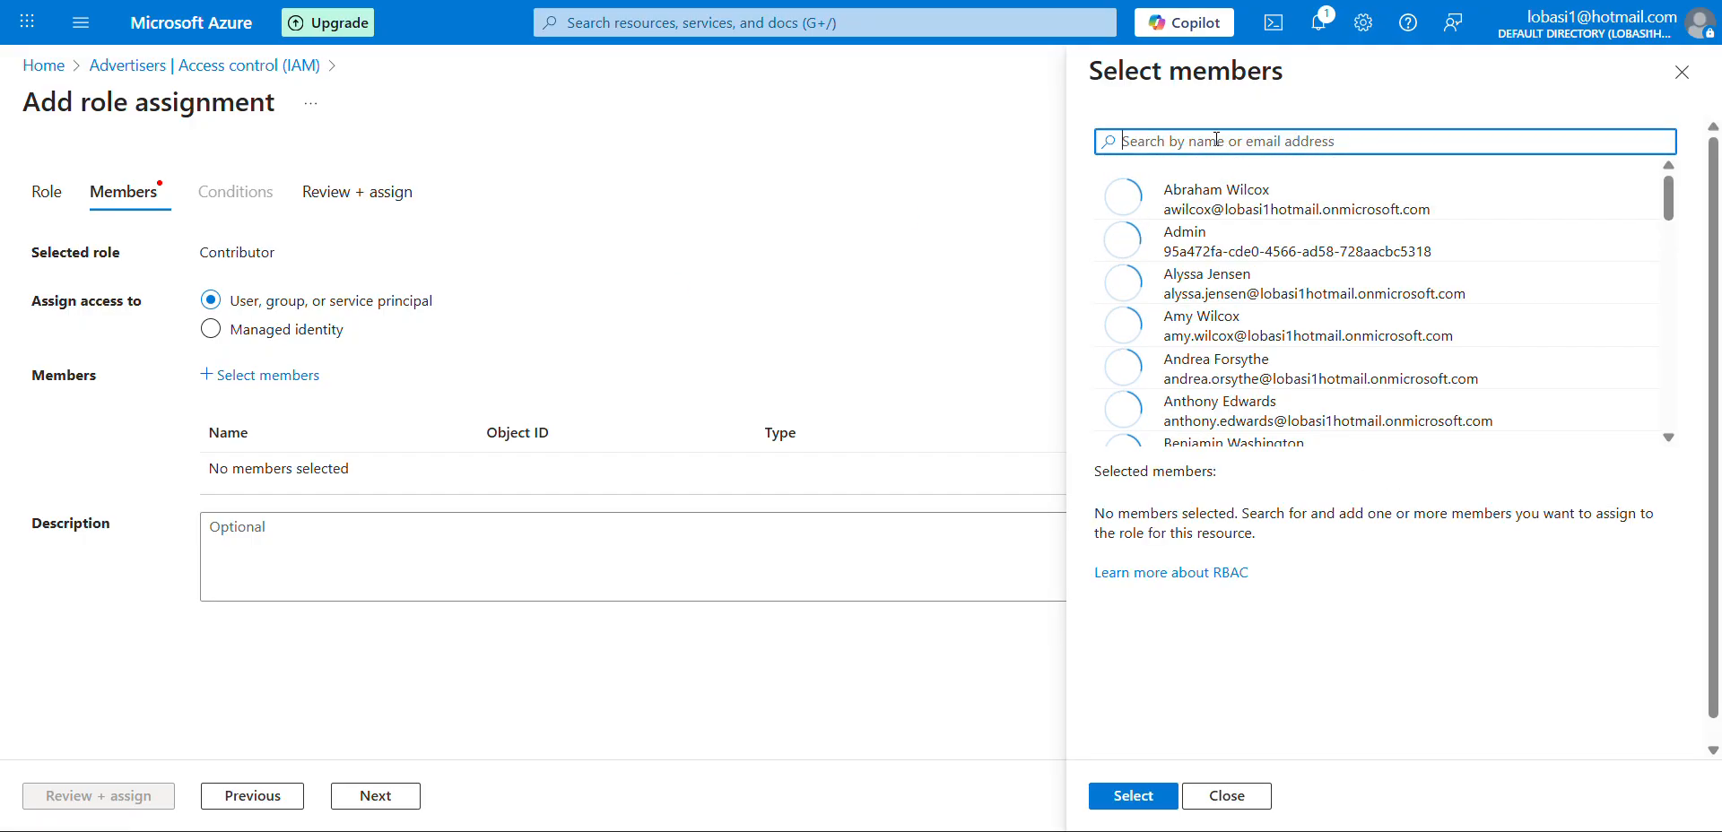
text(eng)
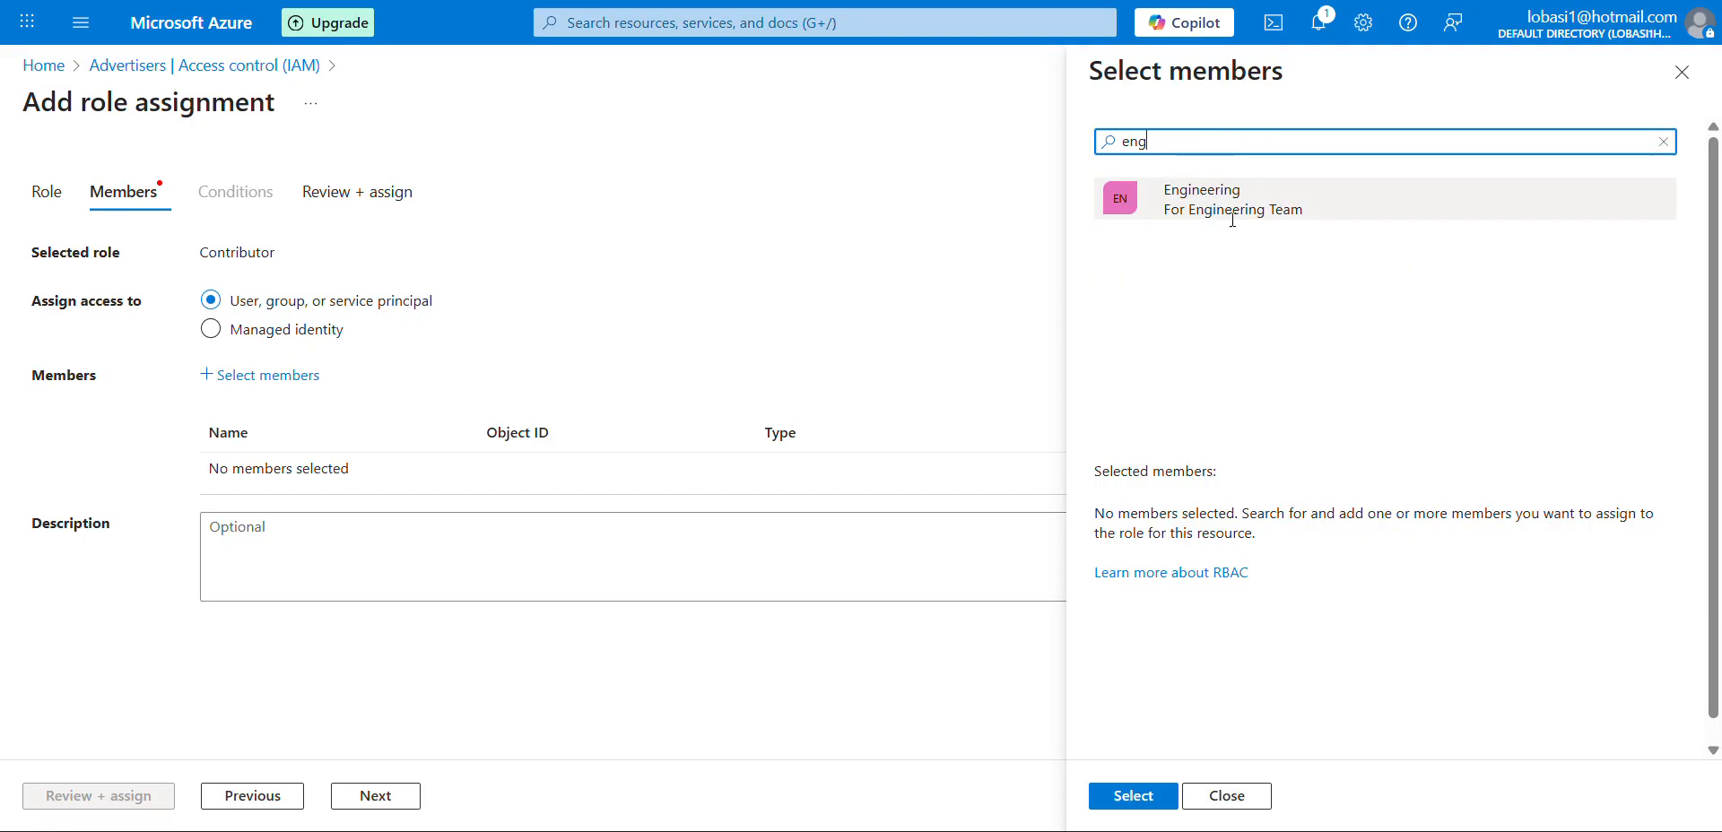
drag(1232, 209, 1286, 206)
click(1272, 327)
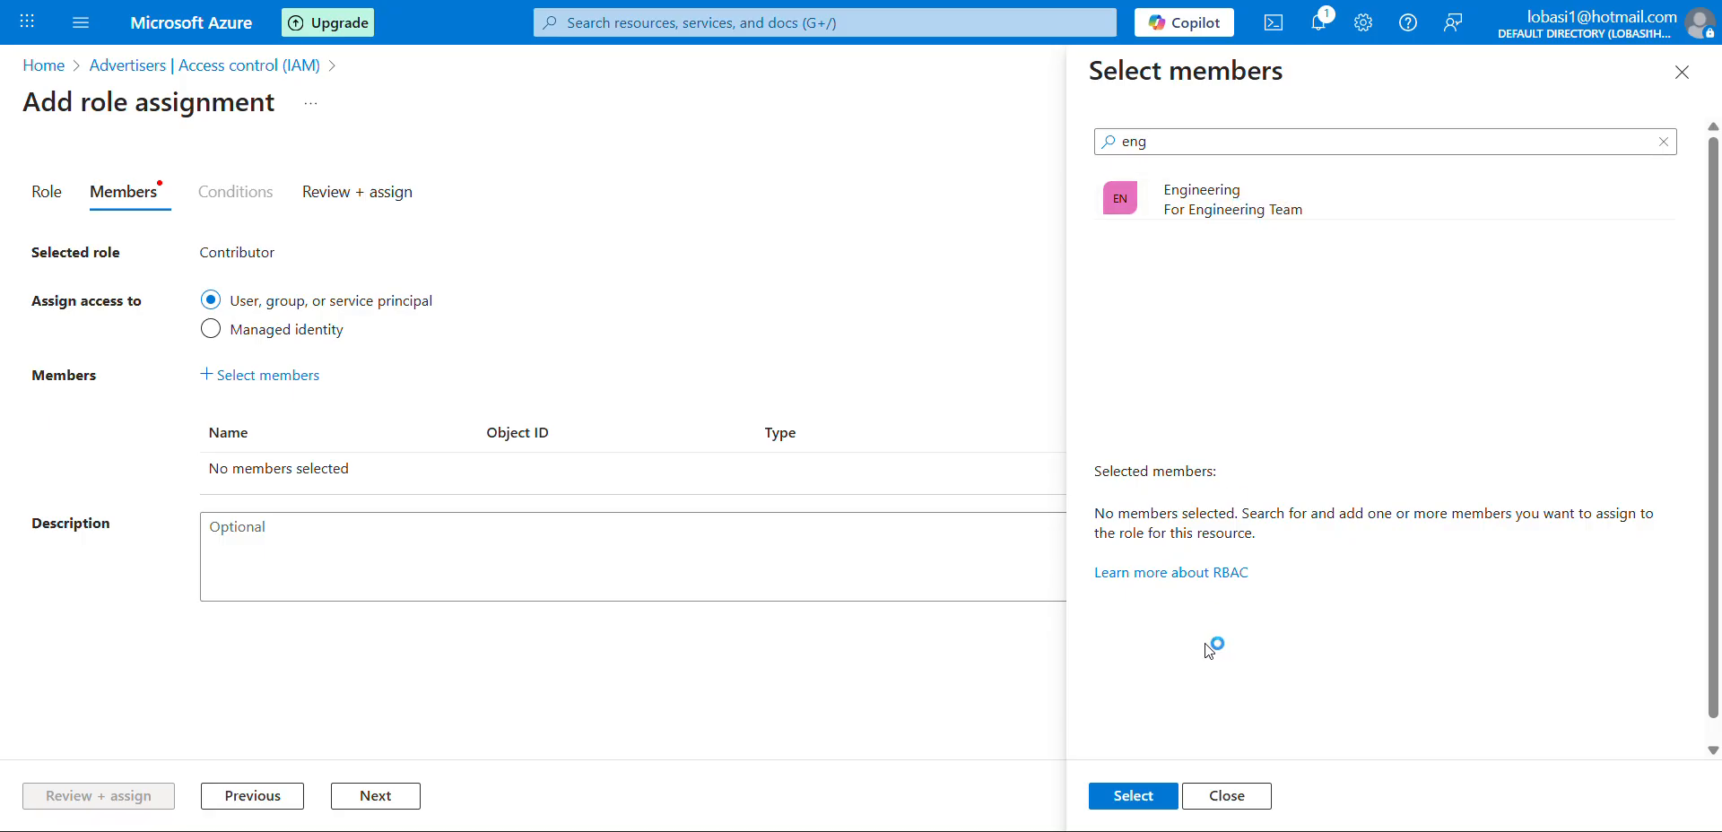
click(1368, 180)
click(1123, 794)
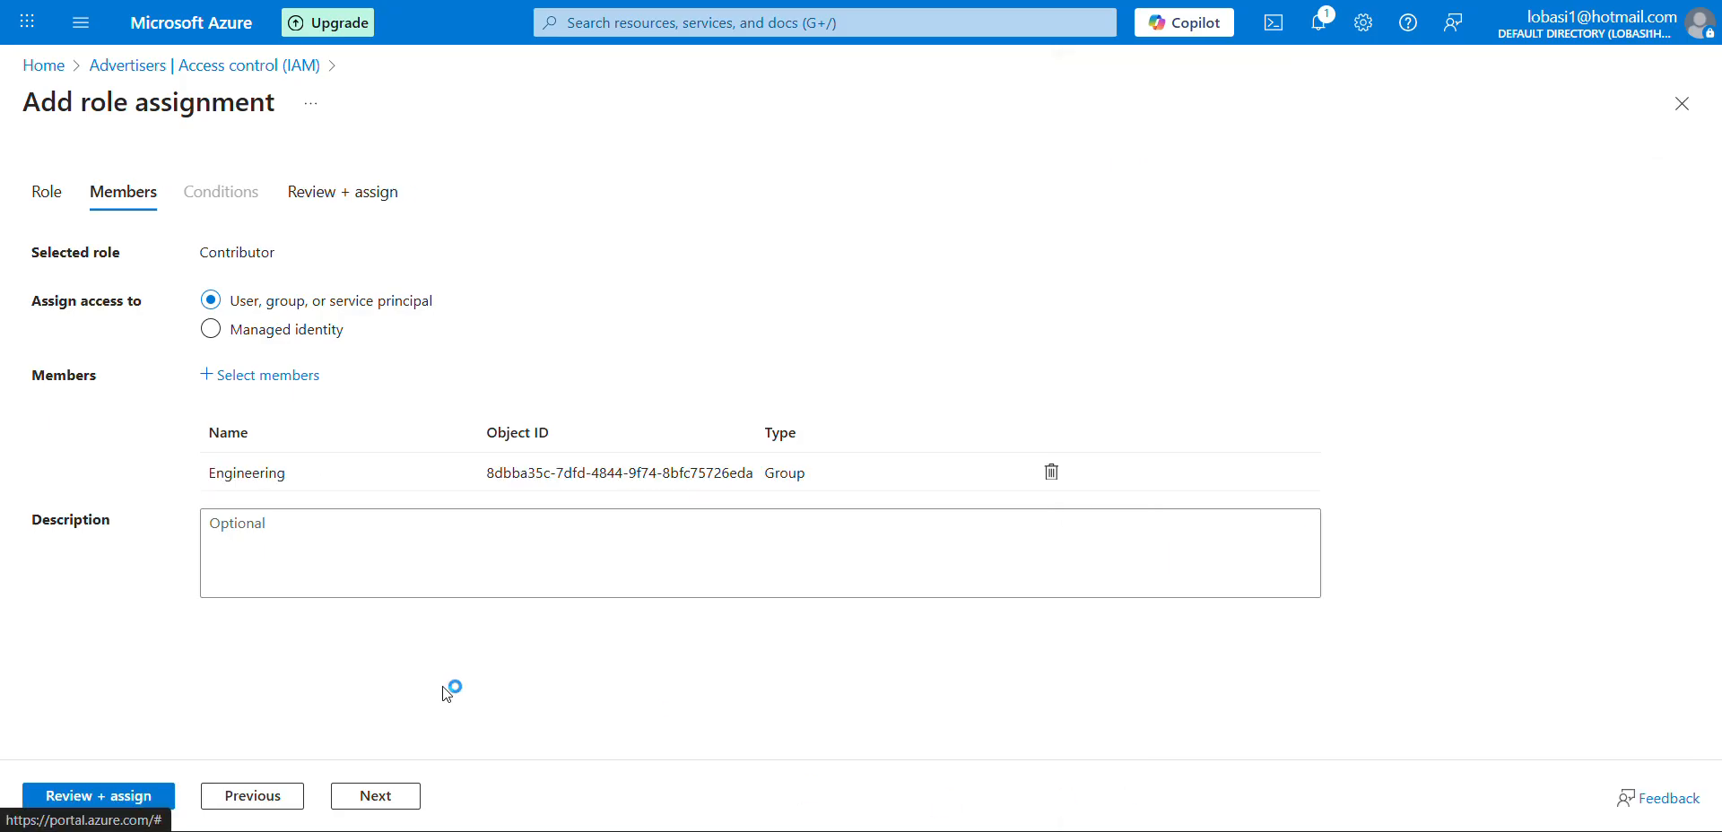
click(92, 796)
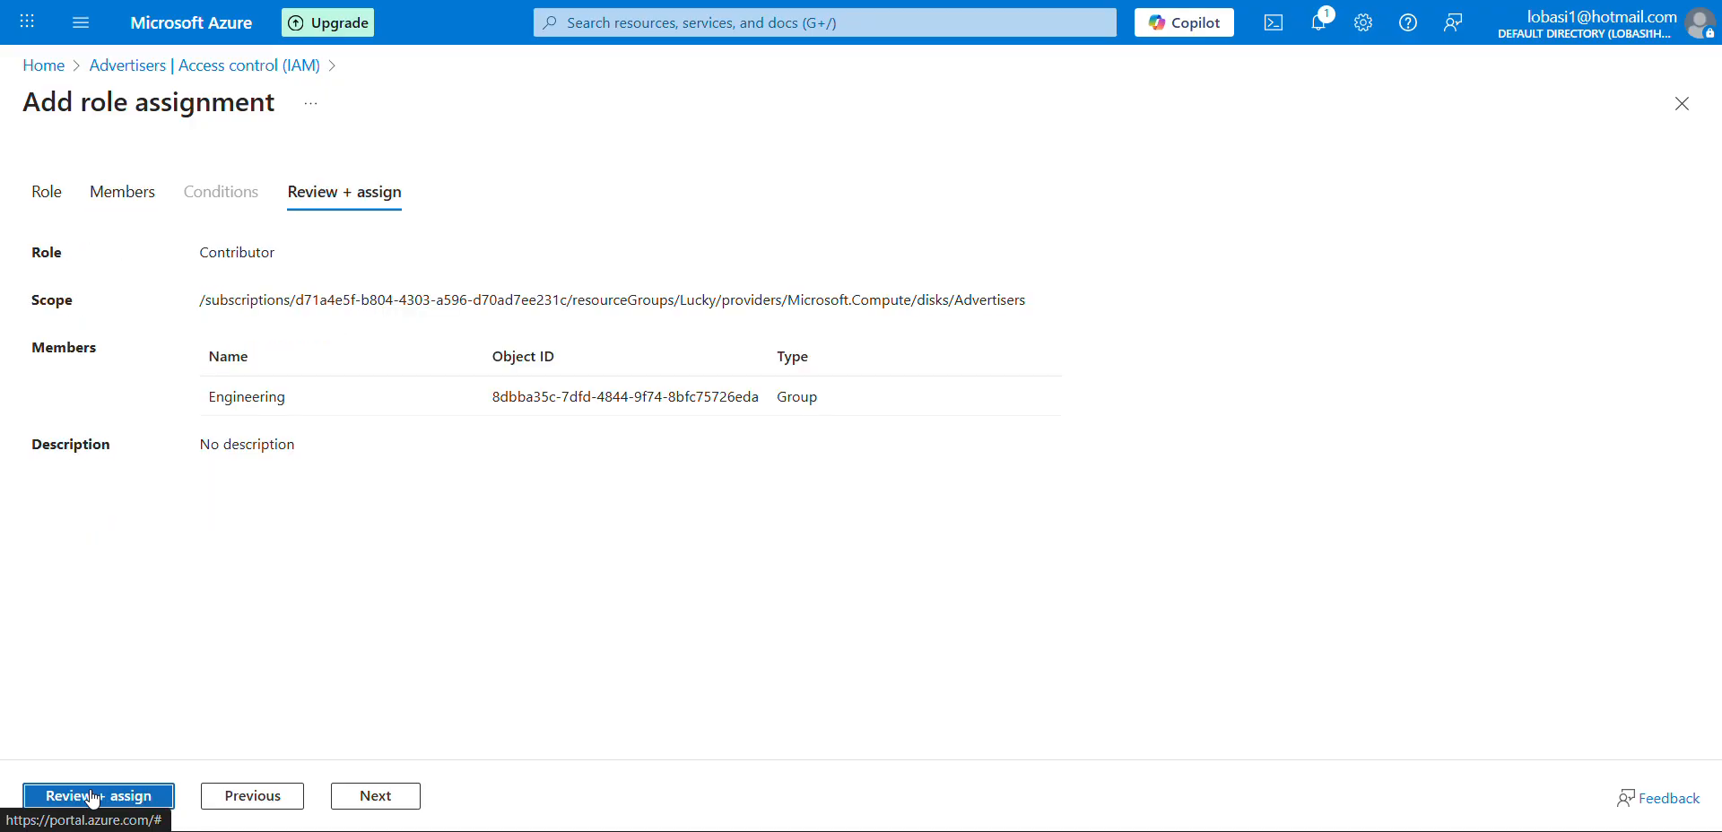
click(93, 797)
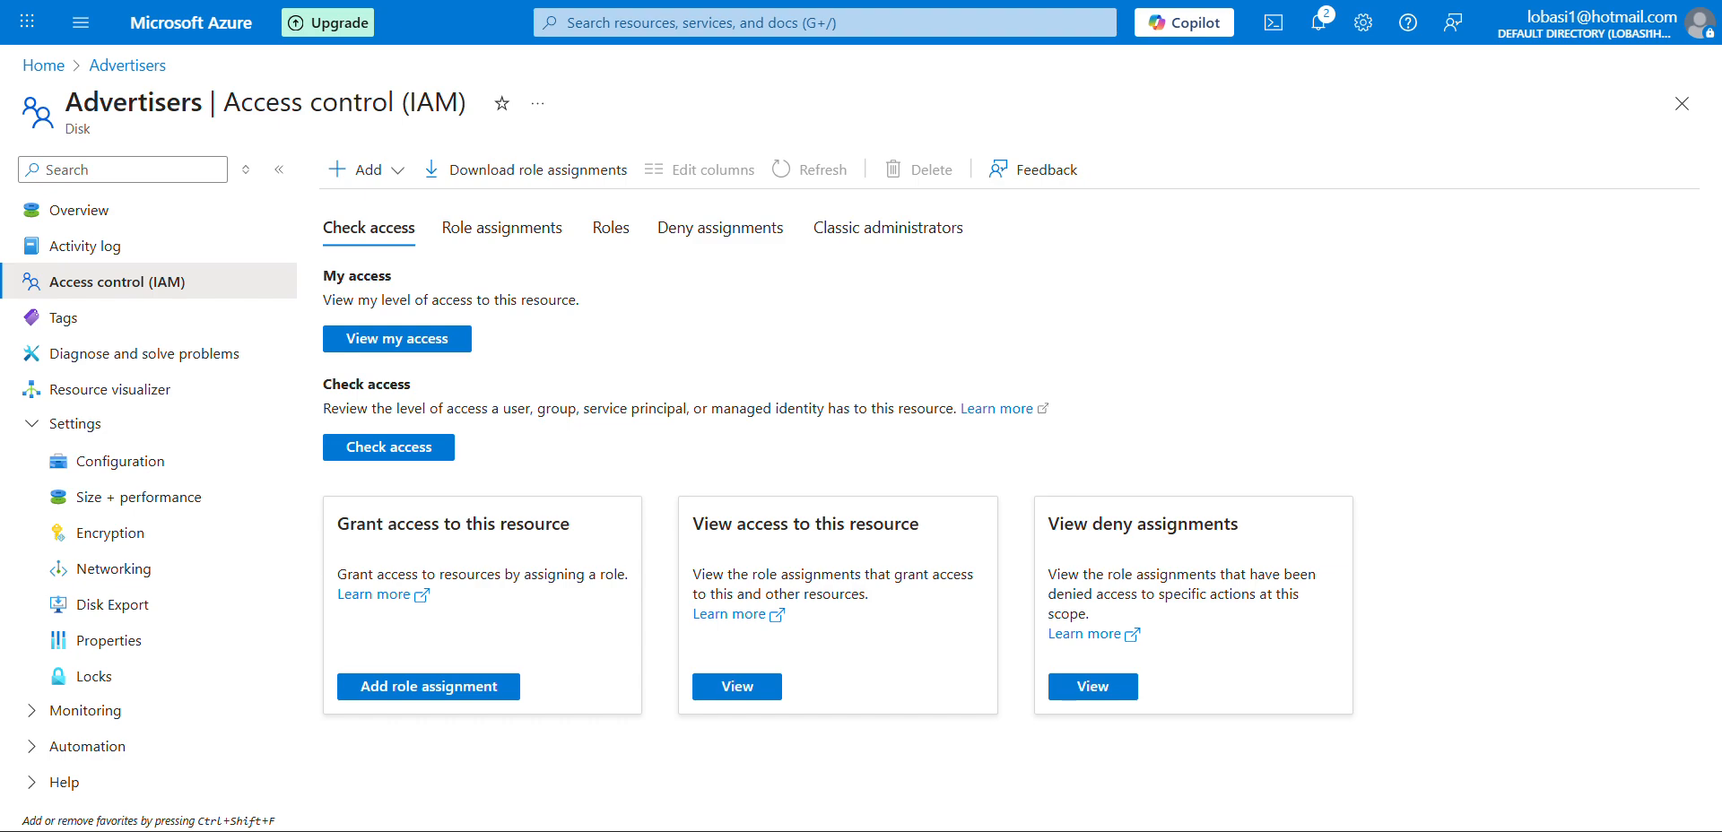
Examine the role assignments of the Advertisers disk and the privileged administrator roles on CustomerSuccess-Disk-01
click(514, 226)
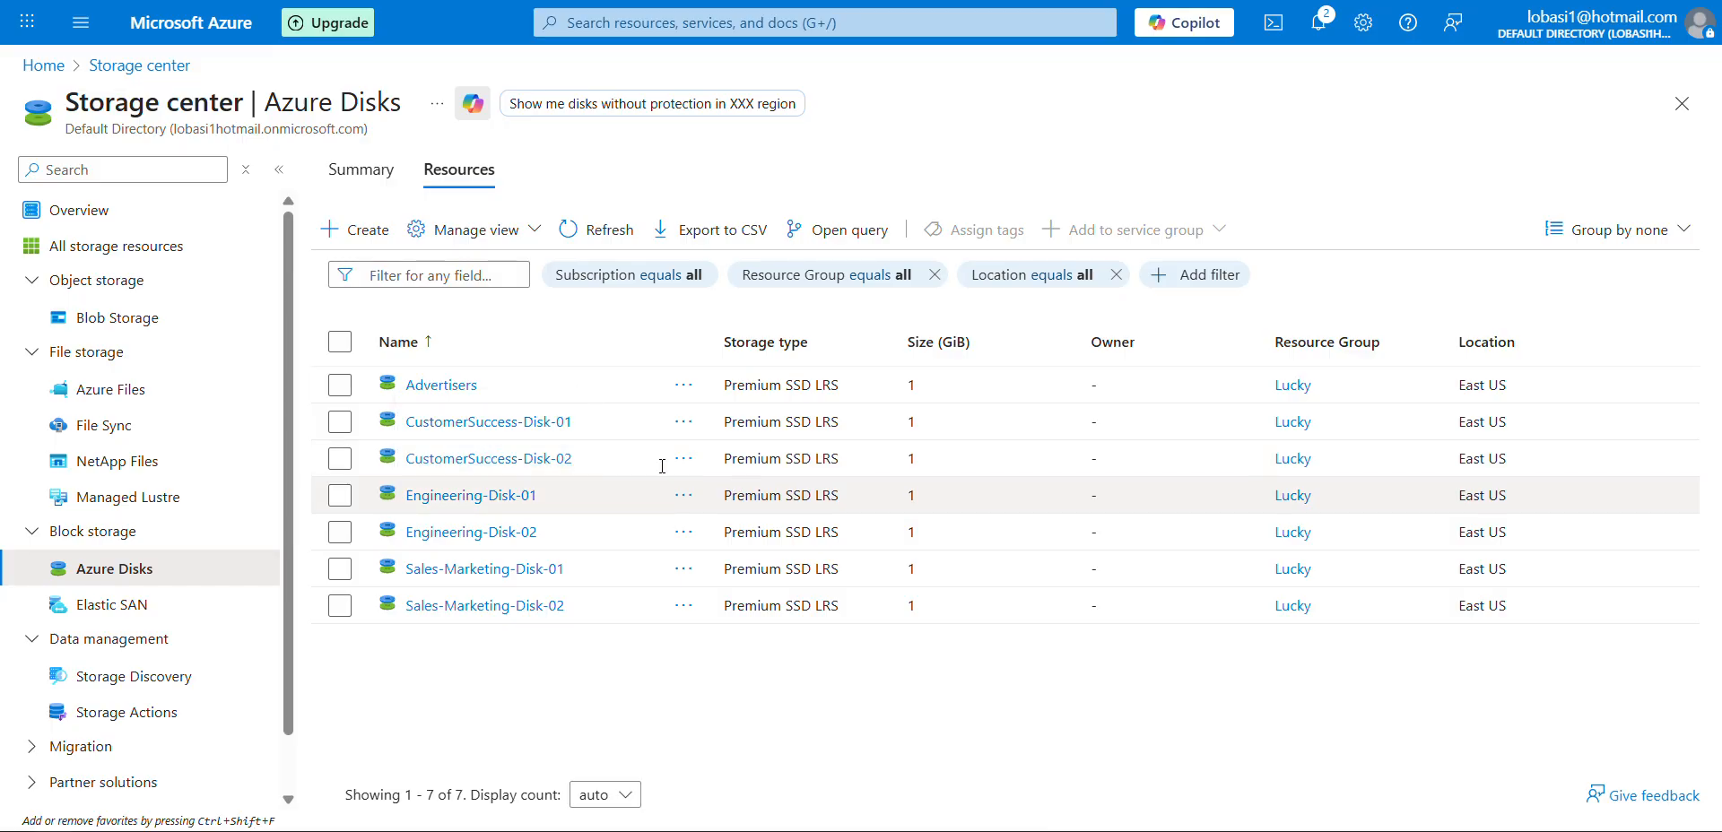
click(489, 422)
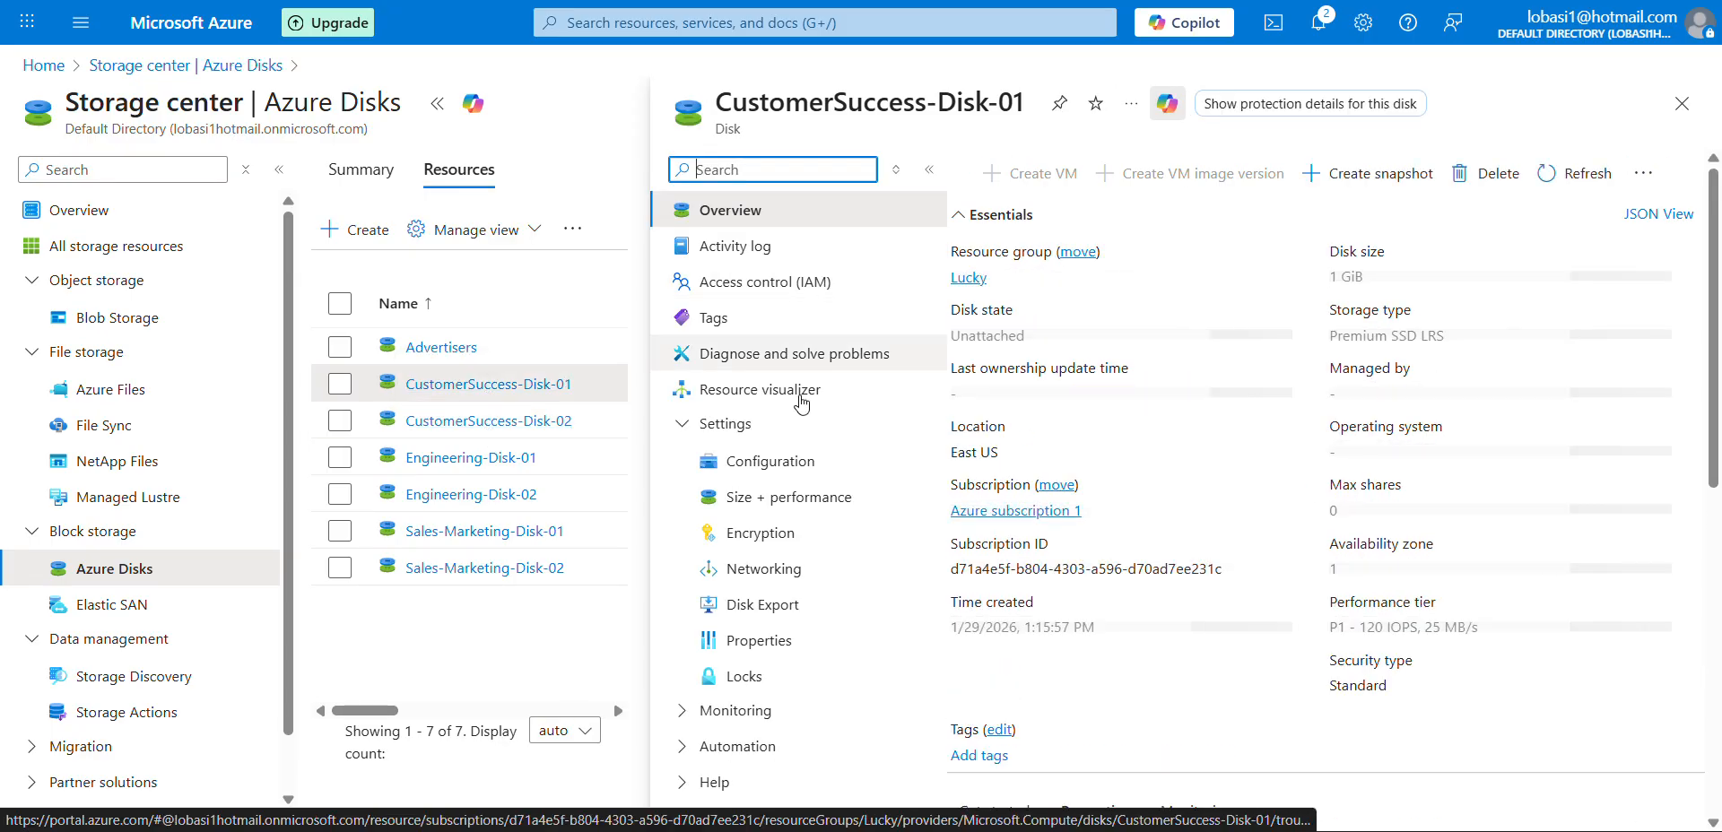
click(798, 283)
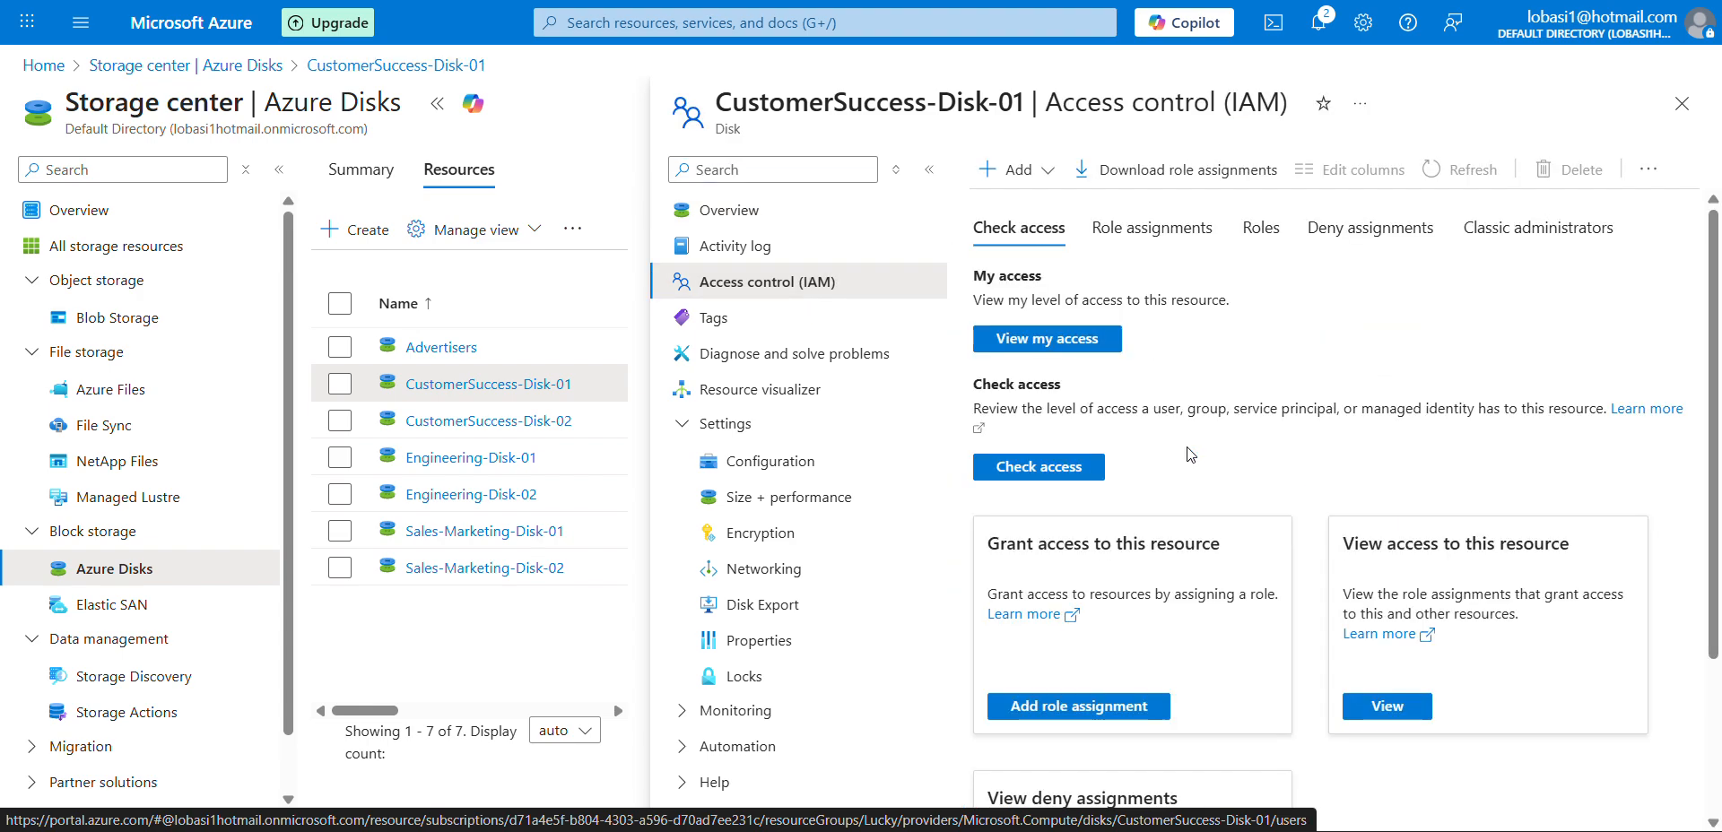
click(1175, 244)
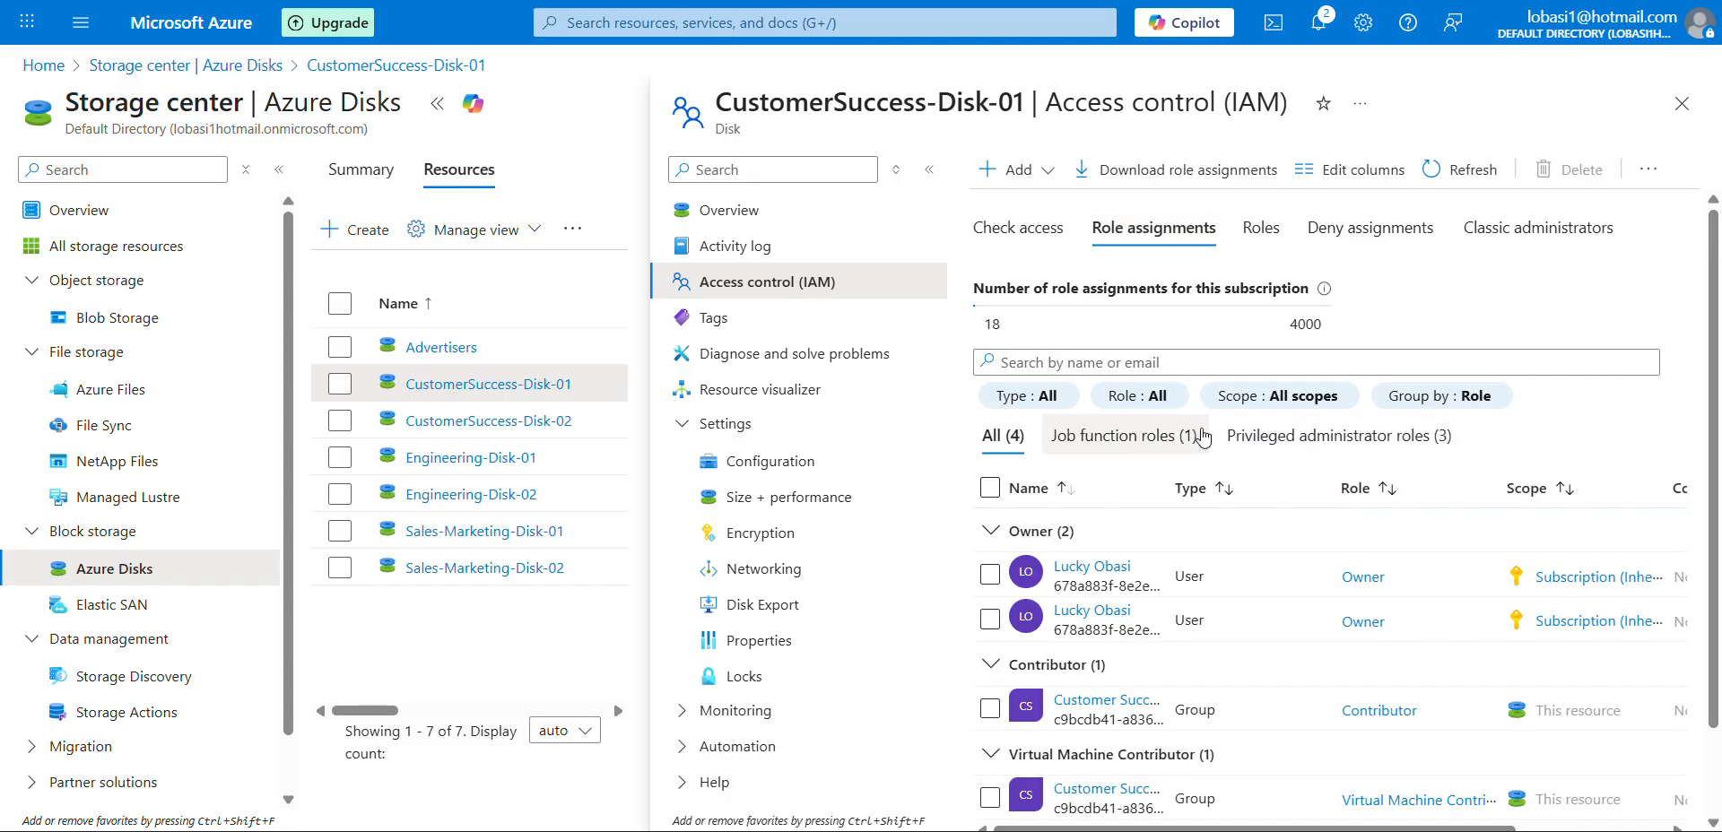
click(1276, 459)
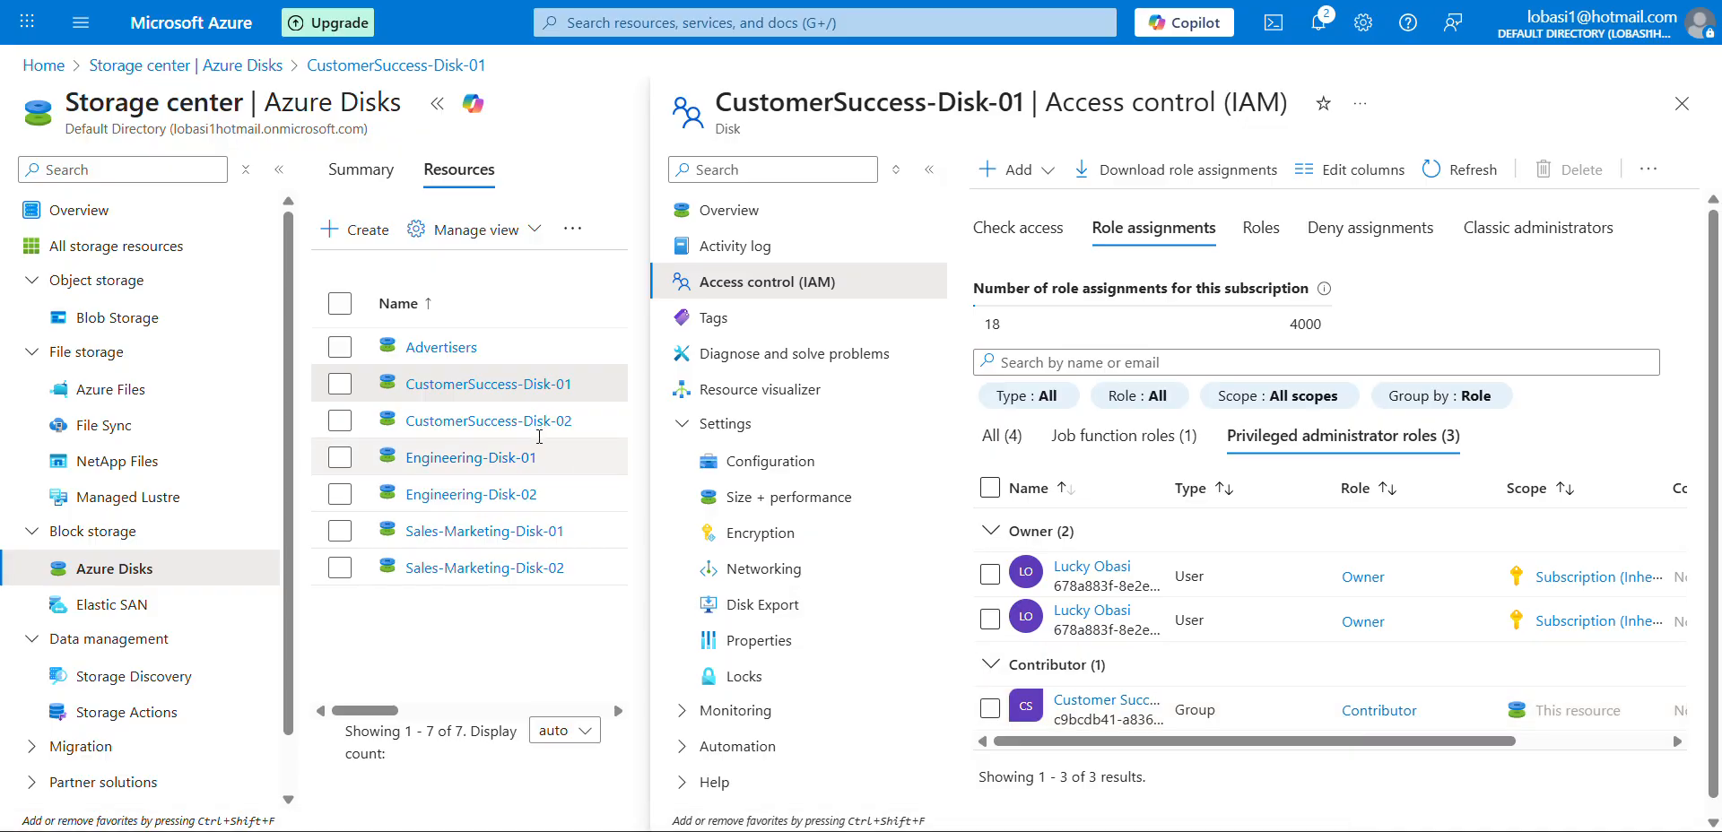
Examine the privileged administrator role assignments on CustomerSuccess-Disk-02
click(523, 422)
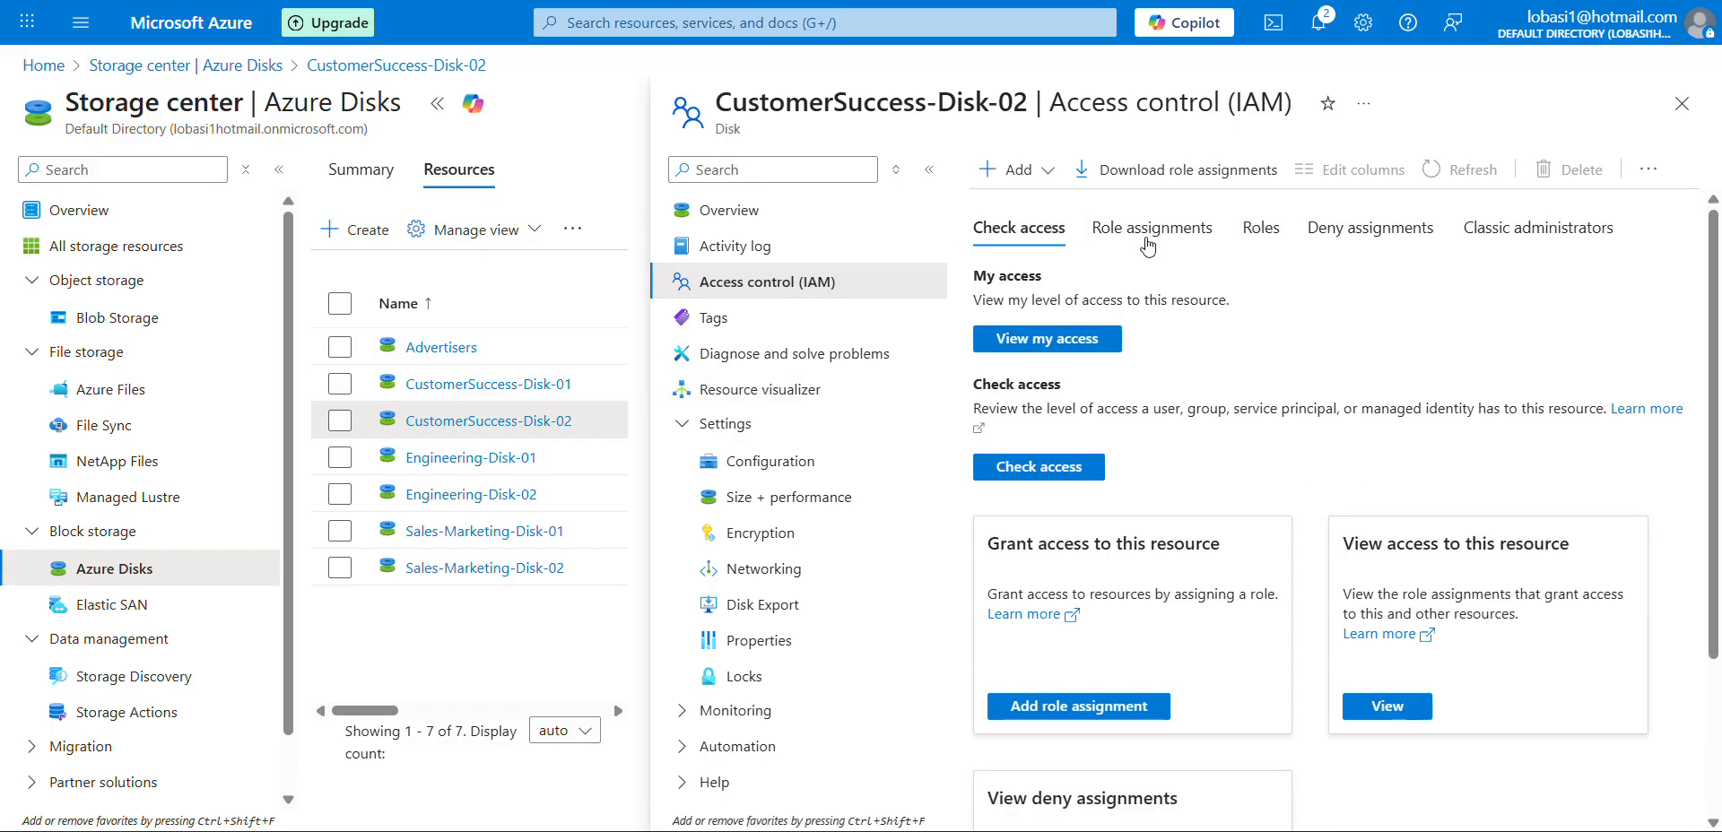
click(1154, 236)
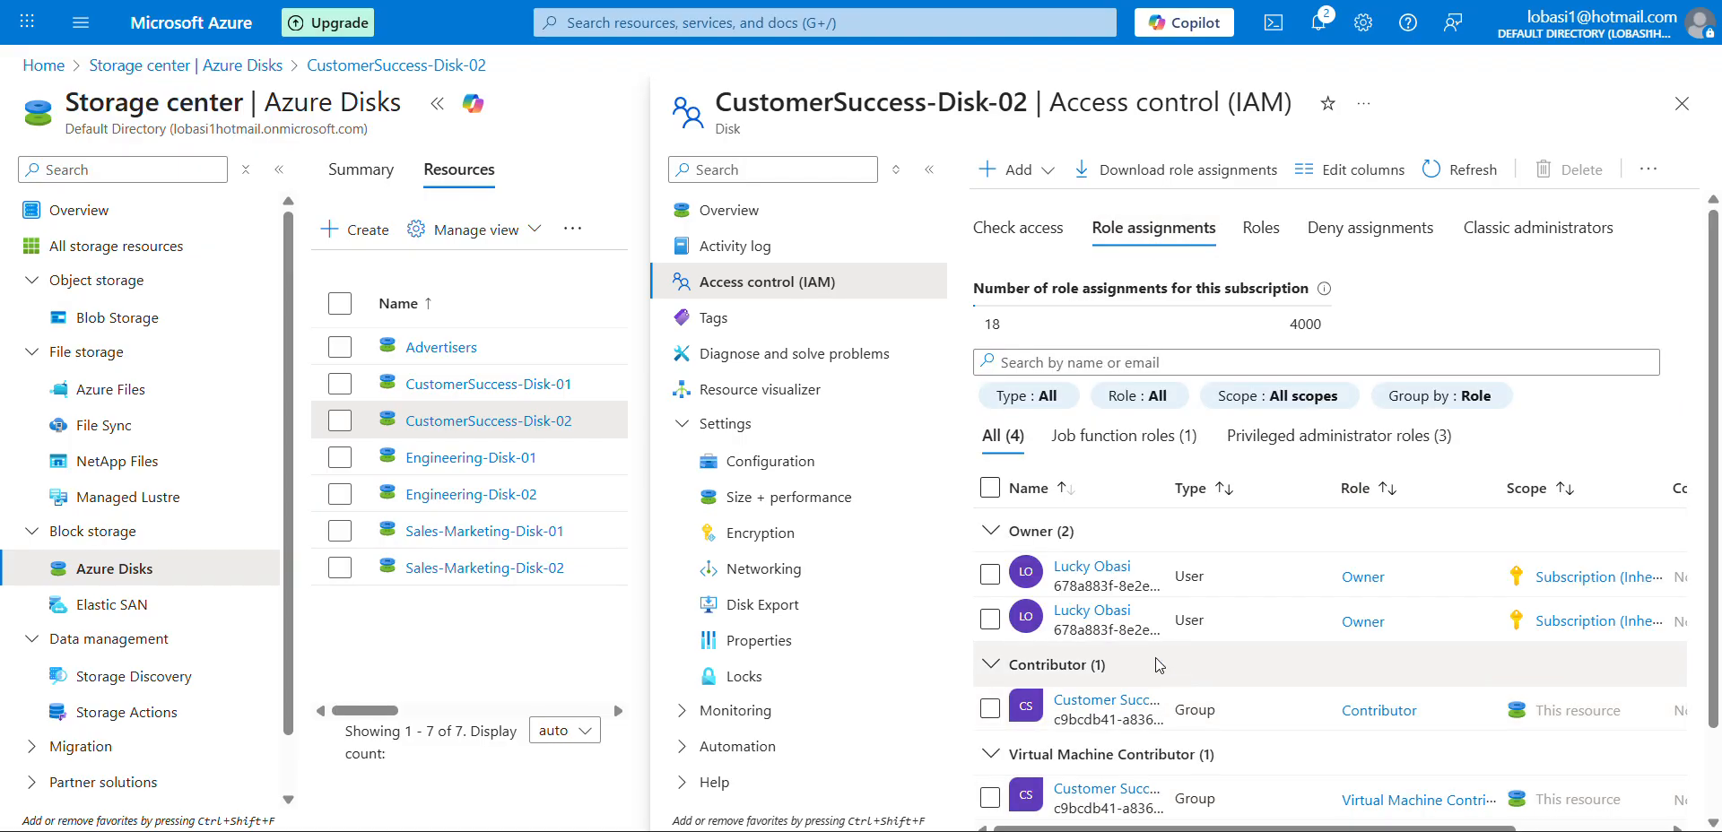
click(1352, 428)
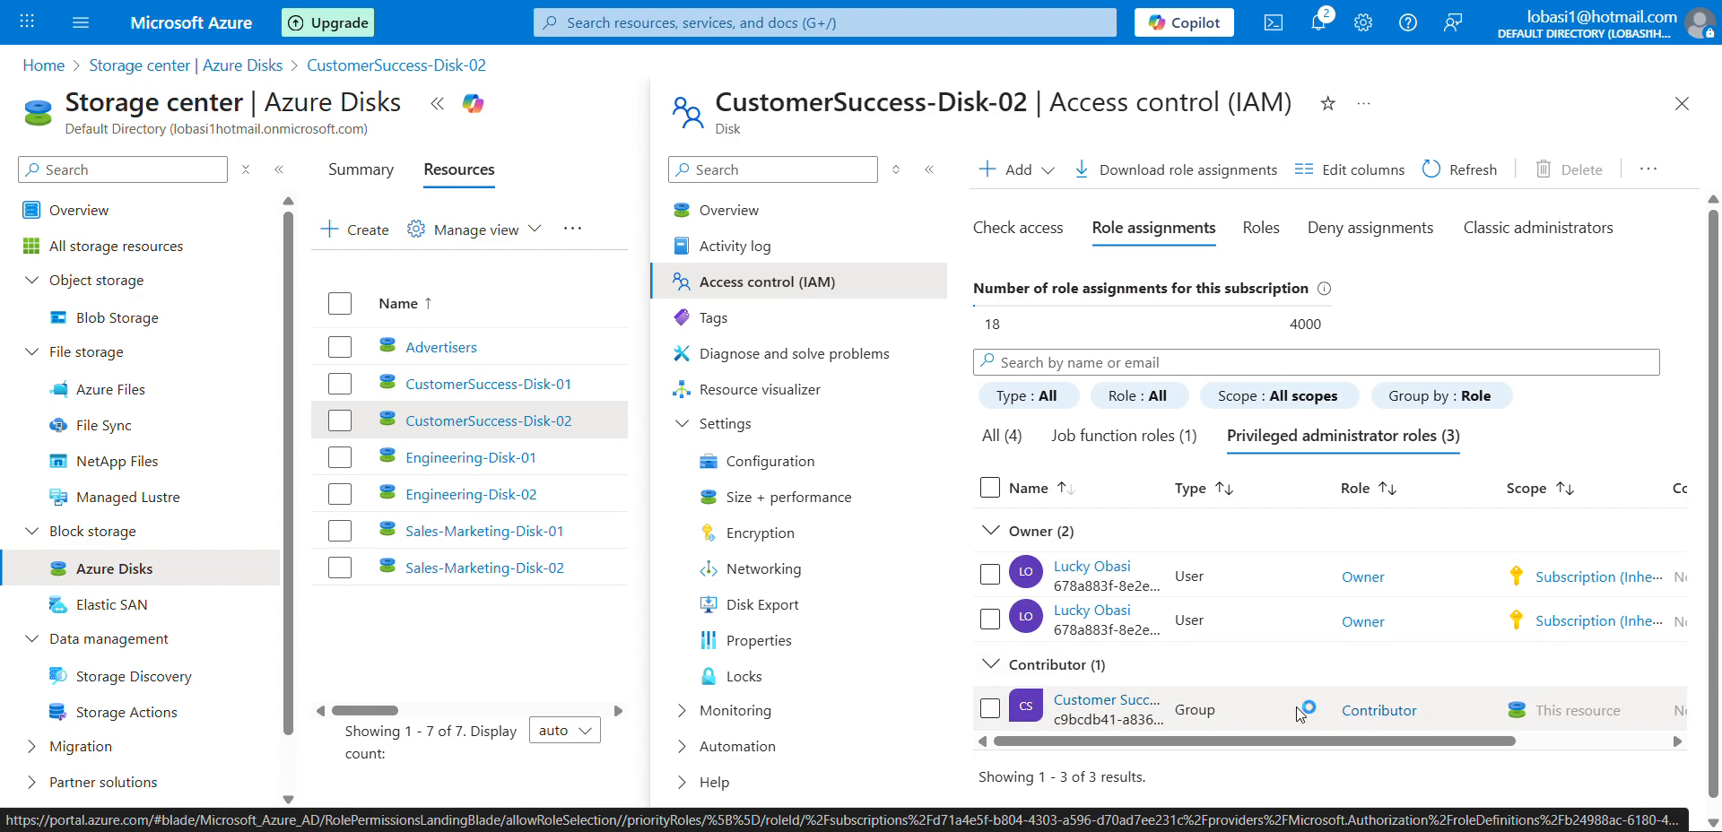
Open the Engineering-Disk-01 disk
click(533, 462)
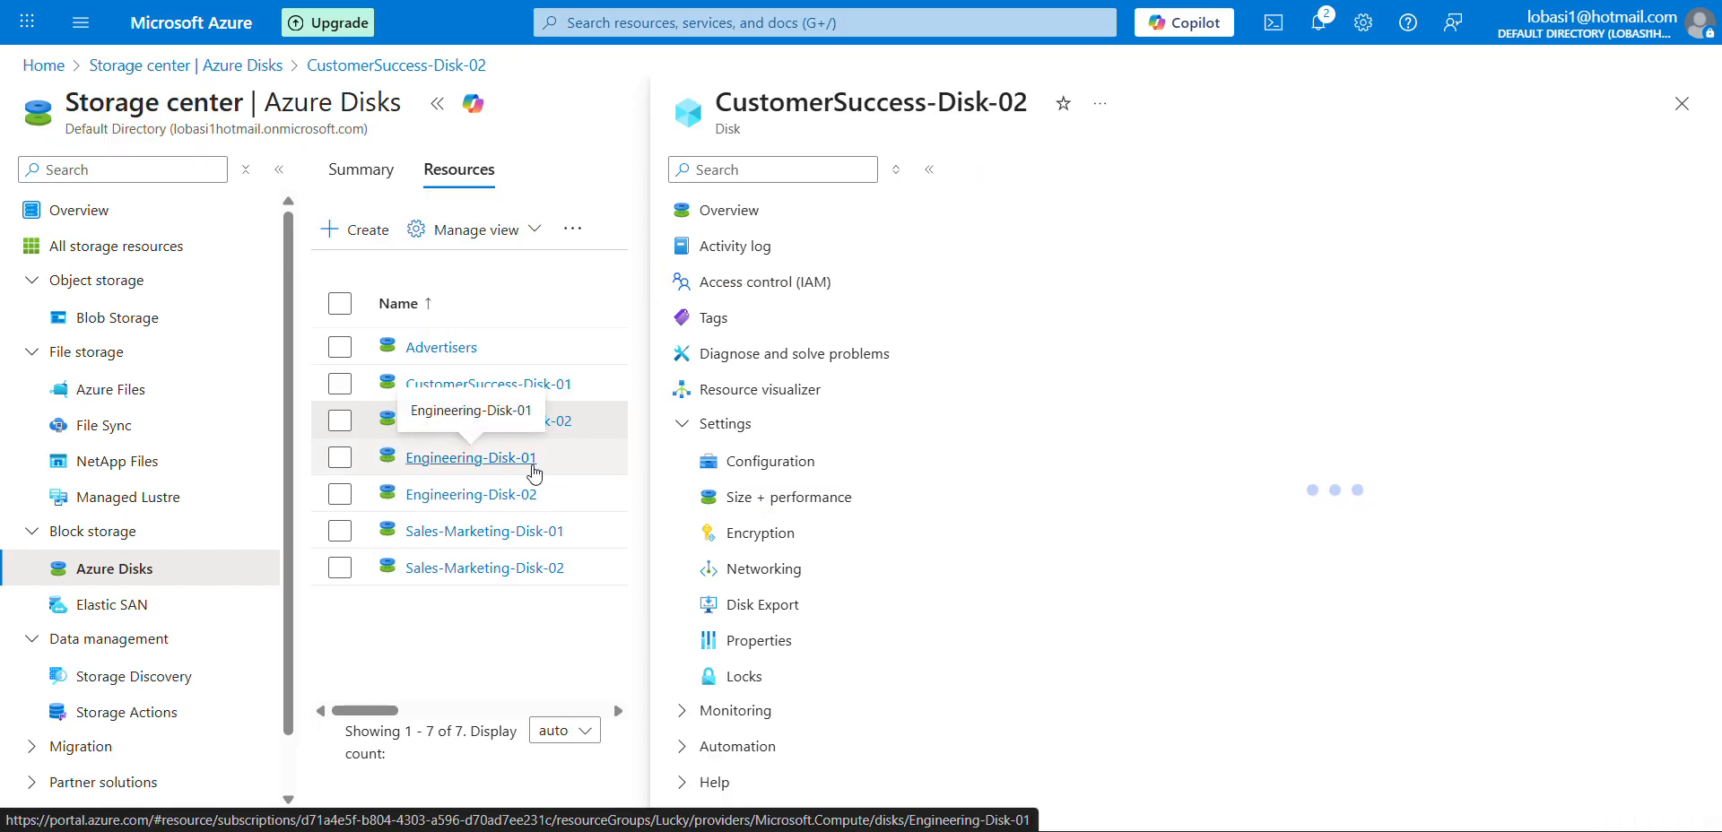